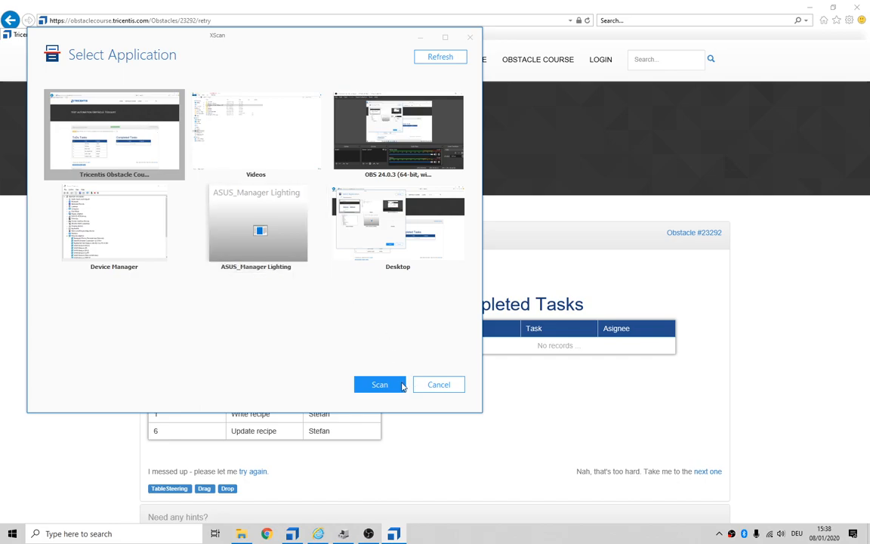
Scan the Tricentis Obstacle Course page, save a module with the todo-tasks and completed-tasks tables, and close the scanner
click(381, 386)
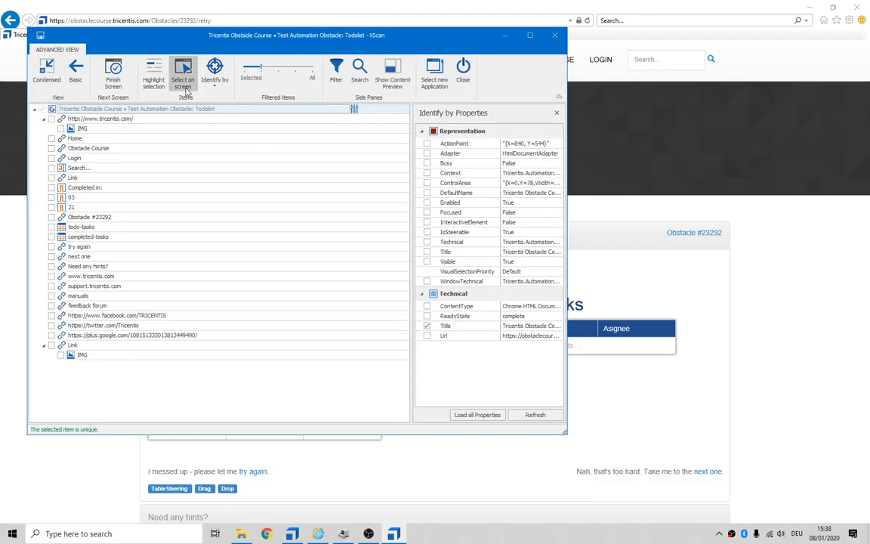
click(184, 83)
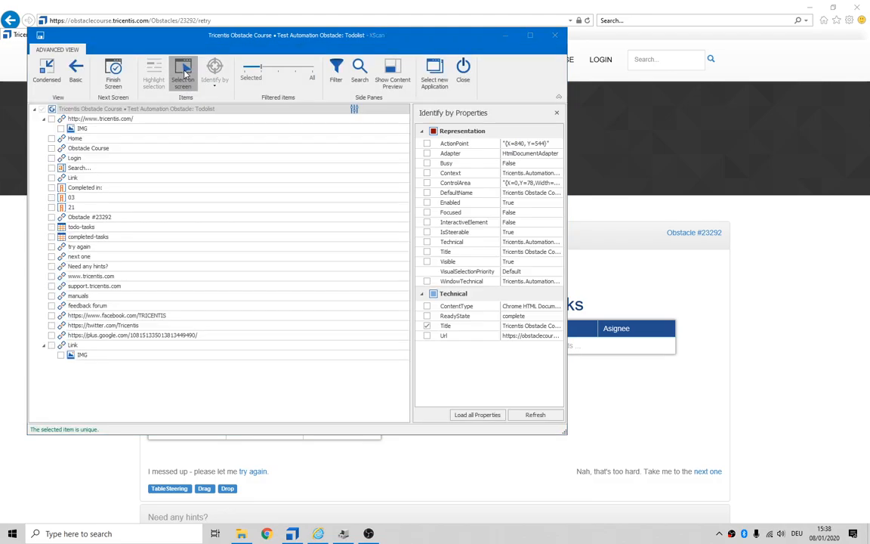
click(50, 73)
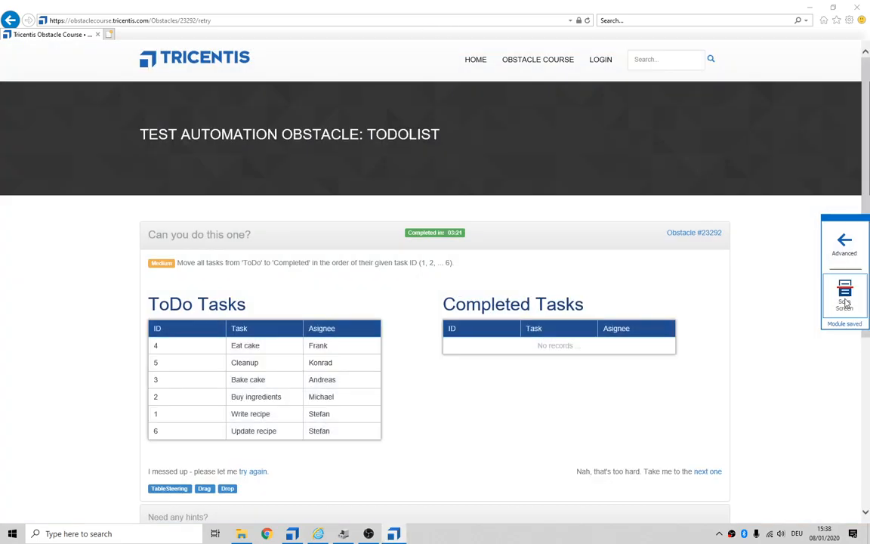
click(843, 248)
click(463, 75)
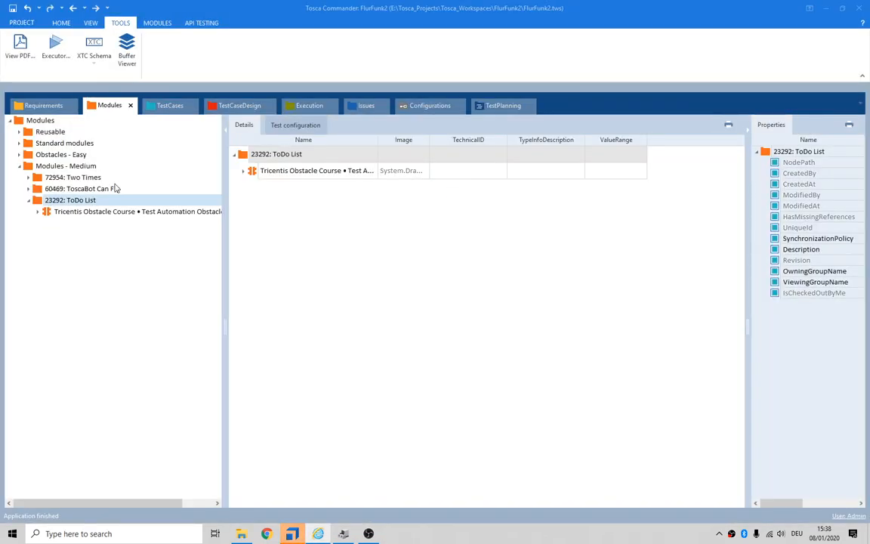
Add the scanned Todolist module as a test step to the test case 23292: ToDo List
click(37, 212)
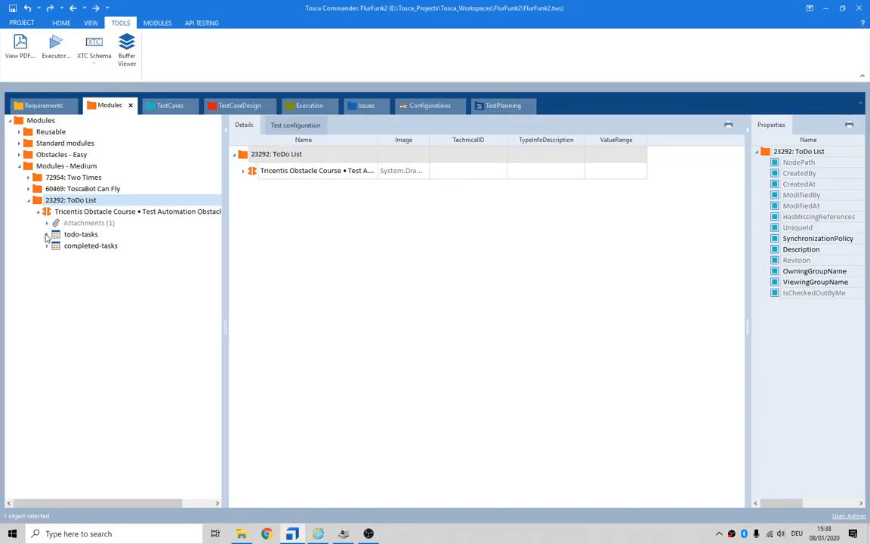
drag(57, 213, 79, 203)
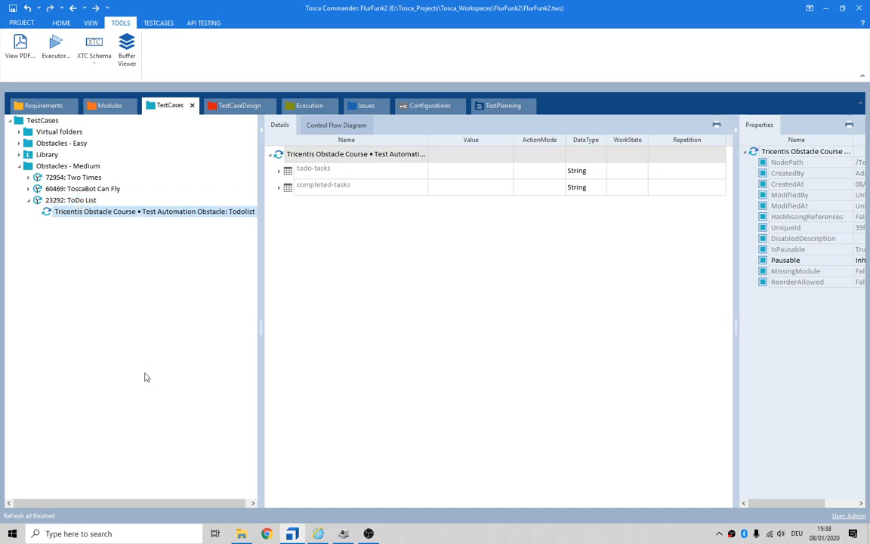
Check the ToDo task IDs on the obstacle page and create a folder named Repetitions in the 23292: ToDo List test case
click(318, 533)
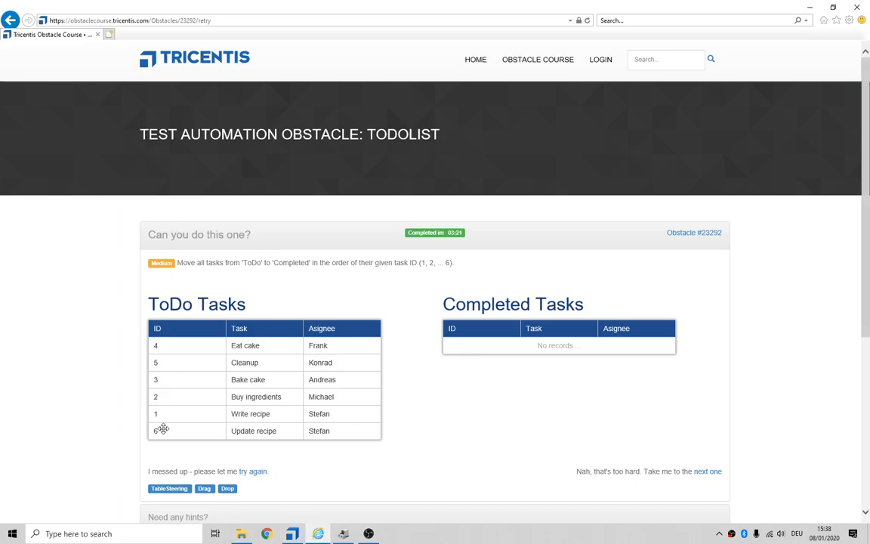
key(alt+Tab)
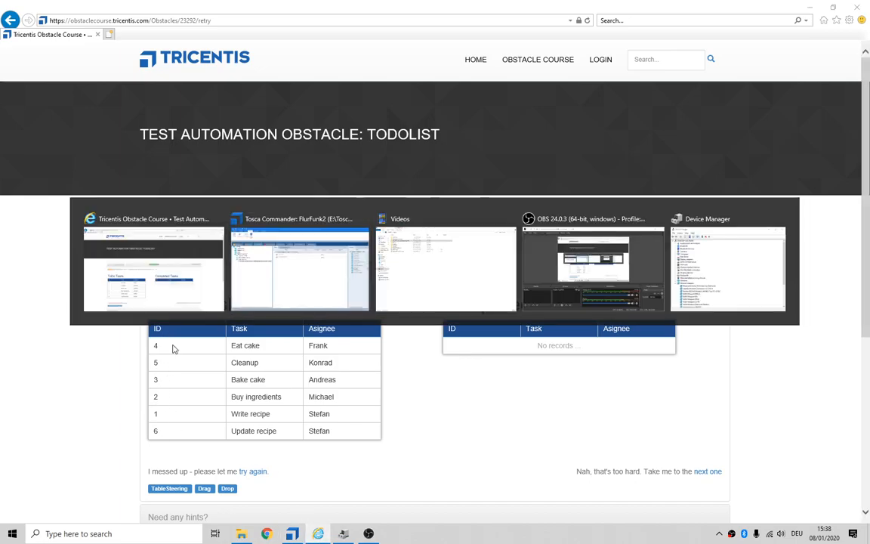
click(54, 200)
right_click(54, 201)
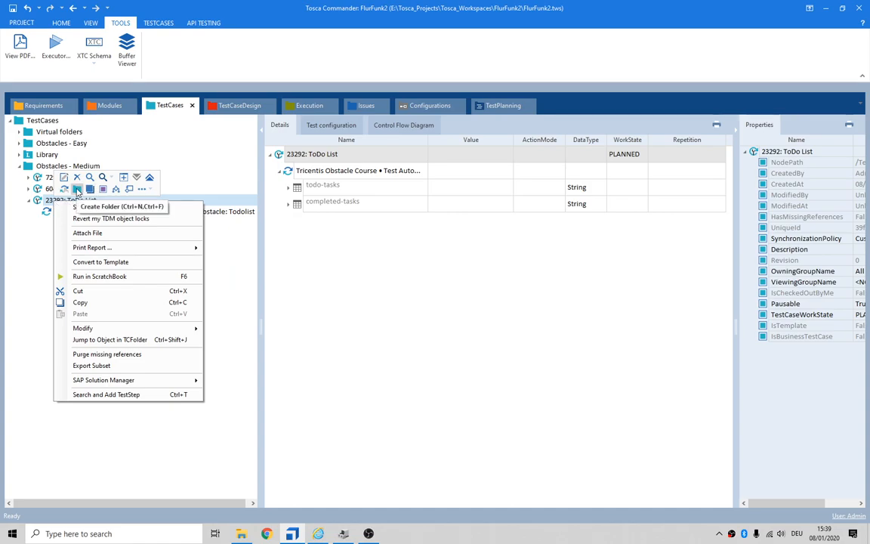
click(77, 190)
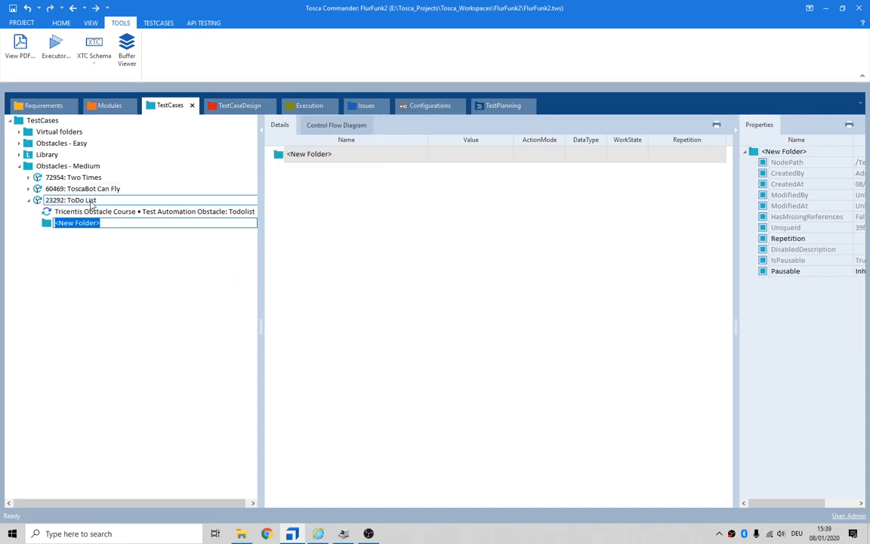
text(Repetitions)
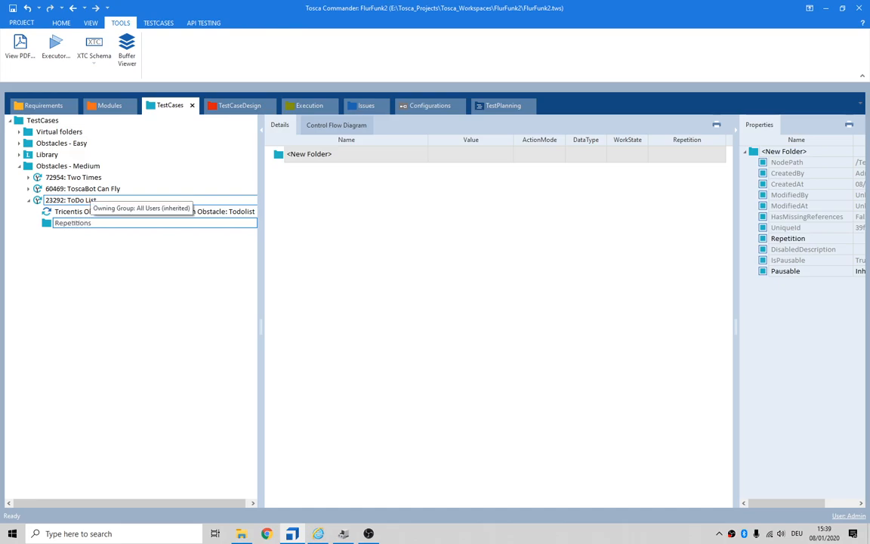
key(Return)
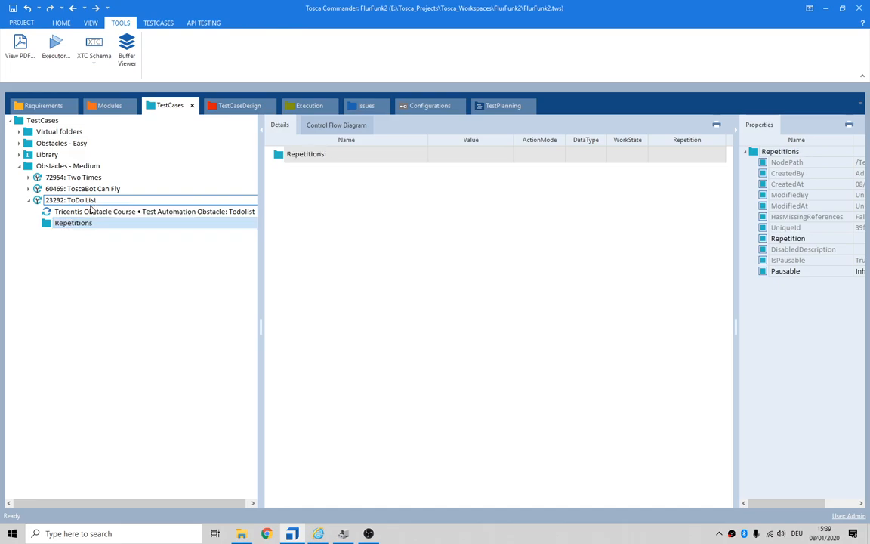
Rename the new folder under 23292: ToDo List as Repetition
click(813, 240)
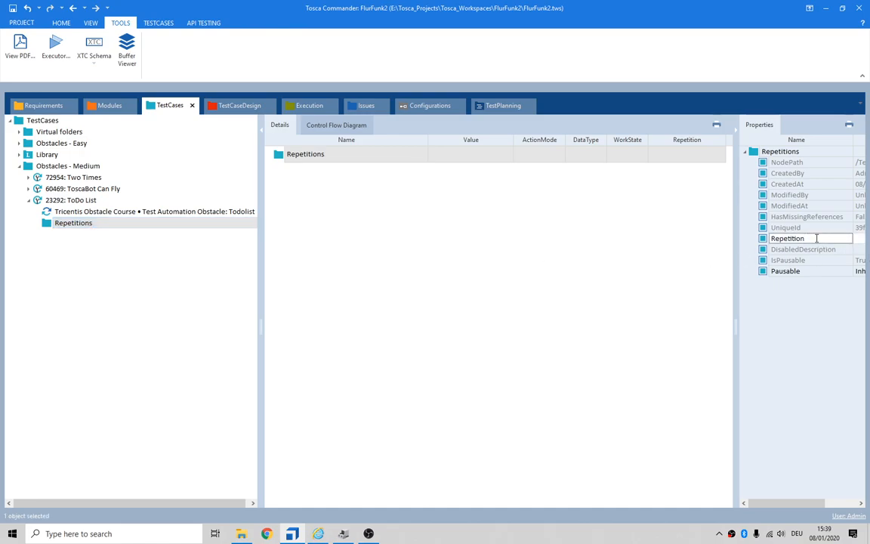
click(71, 222)
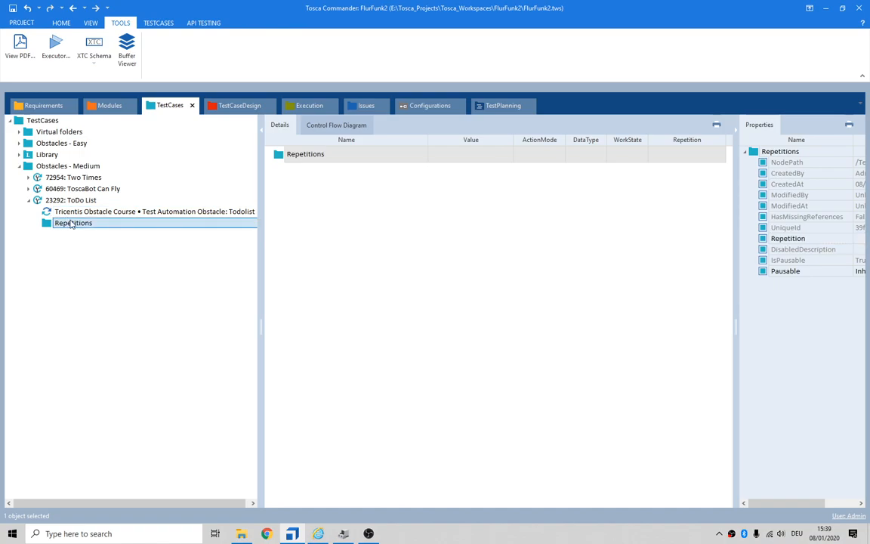
key(BackSpace)
key(Return)
Set the Repetition folder's repetition count to 6 and move the Todolist test step into it
click(860, 237)
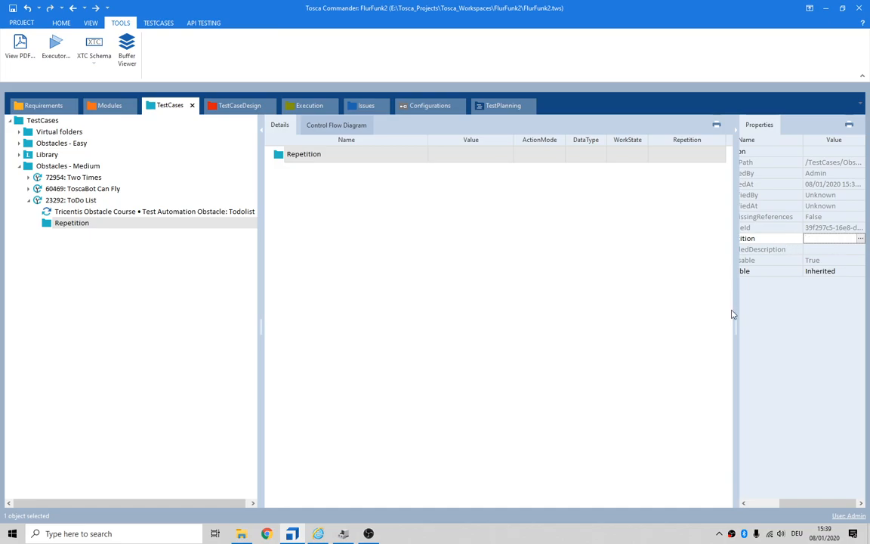
drag(738, 326, 678, 328)
text(6)
key(Return)
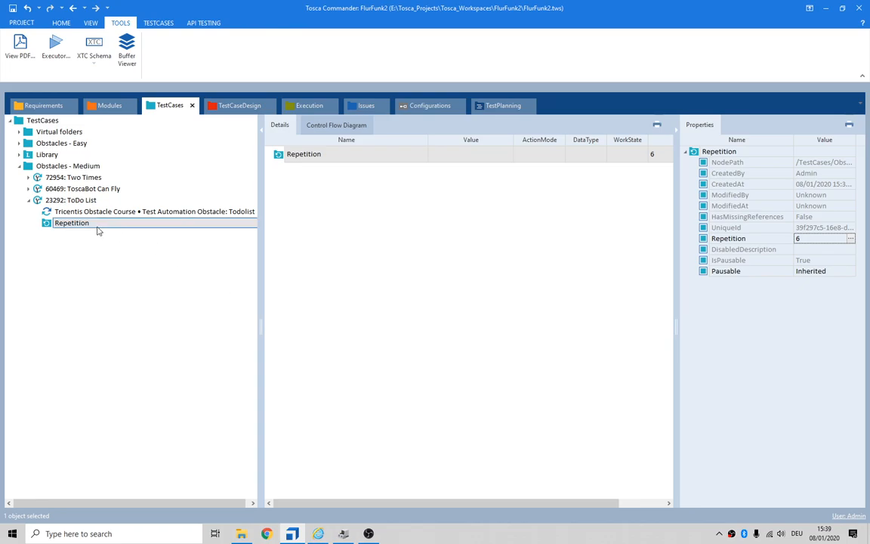
mouse_move(72, 217)
mouse_down()
mouse_move(89, 219)
mouse_move(80, 224)
mouse_up()
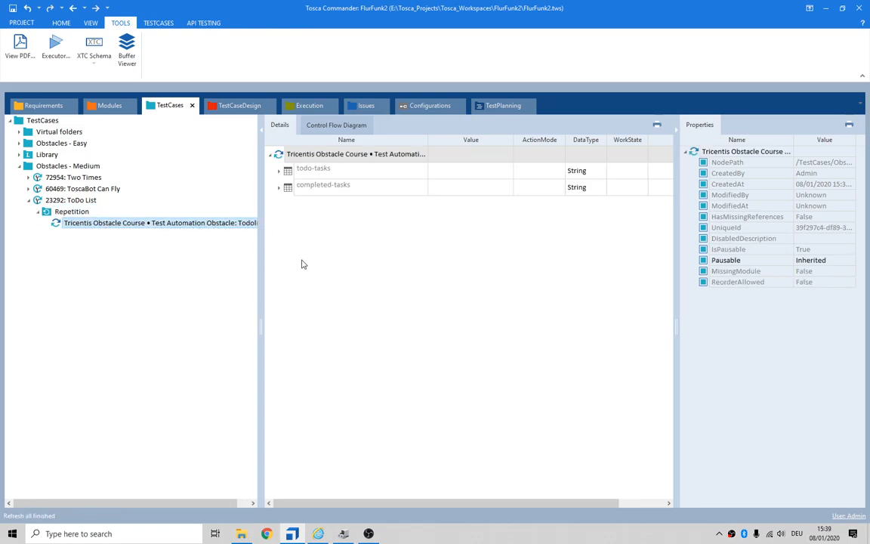
Check the task table on the obstacle page and choose ID as the column of todo-tasks in the test step
click(278, 171)
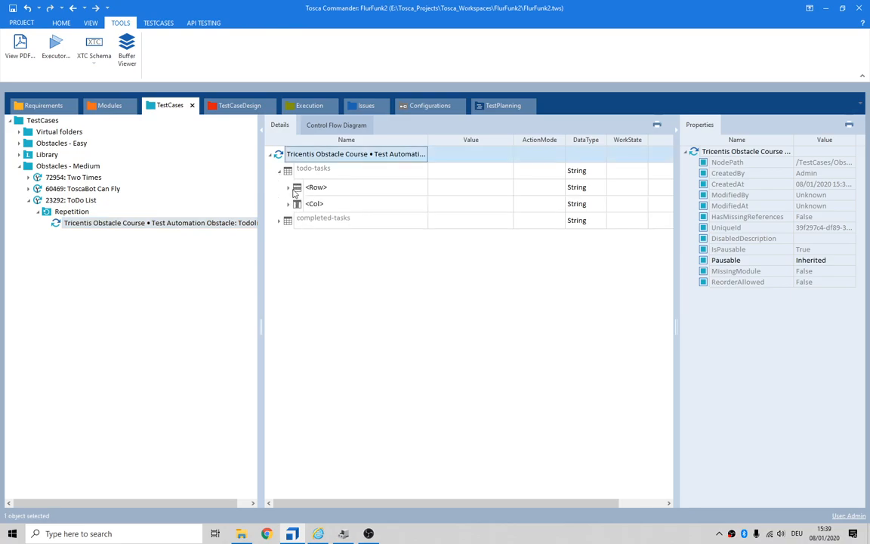
click(318, 531)
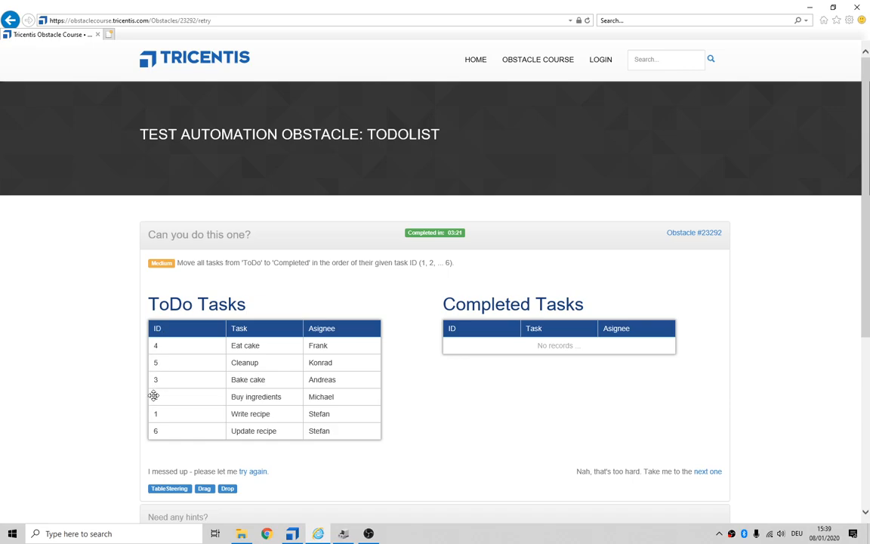
key(alt+Tab)
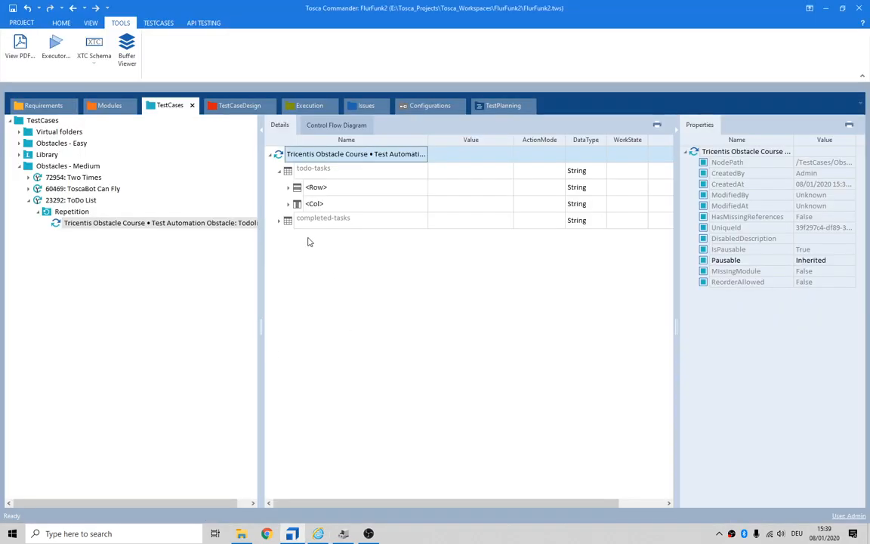
click(321, 173)
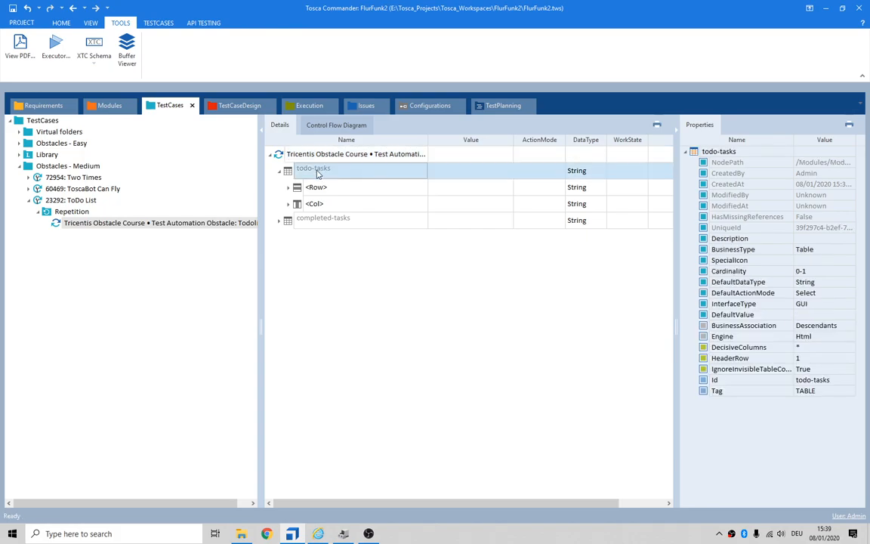
click(289, 205)
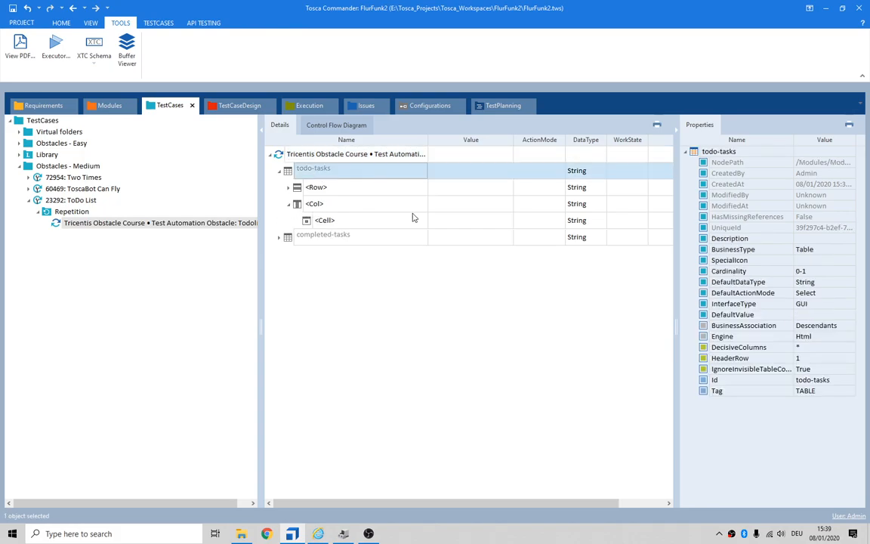
click(404, 206)
click(423, 207)
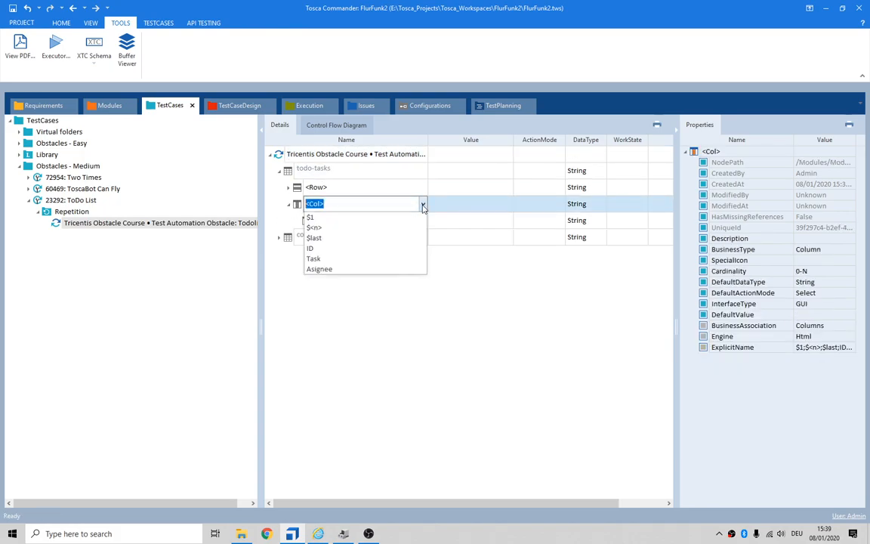
click(383, 248)
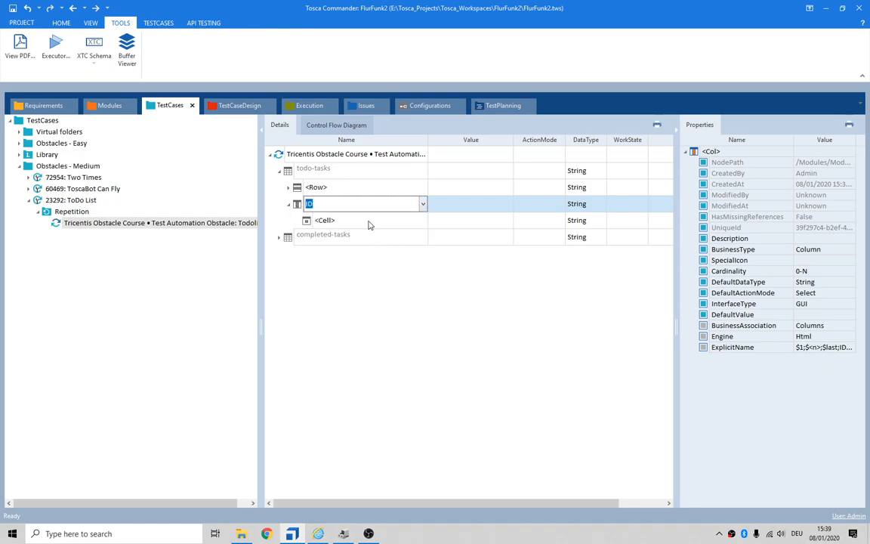
Name the cell under the ID column of todo-tasks {Repetition}
click(364, 222)
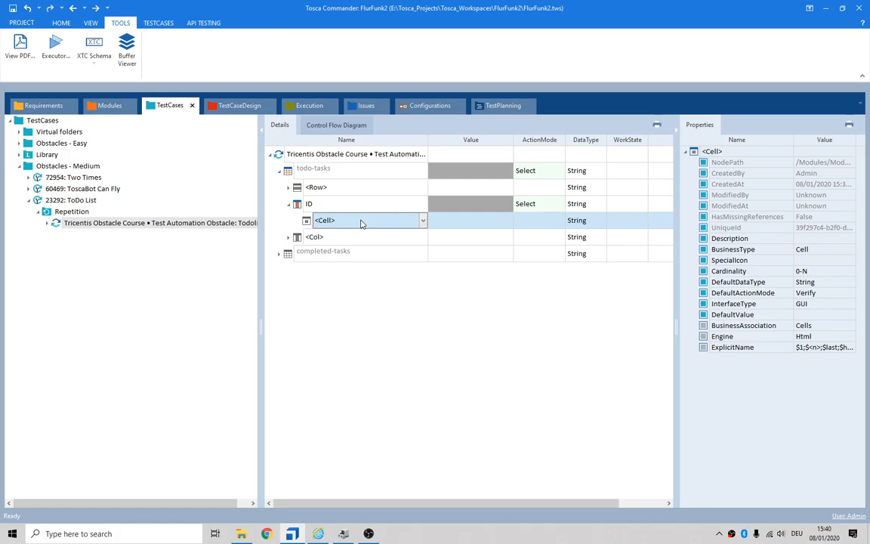
text({Repetition)
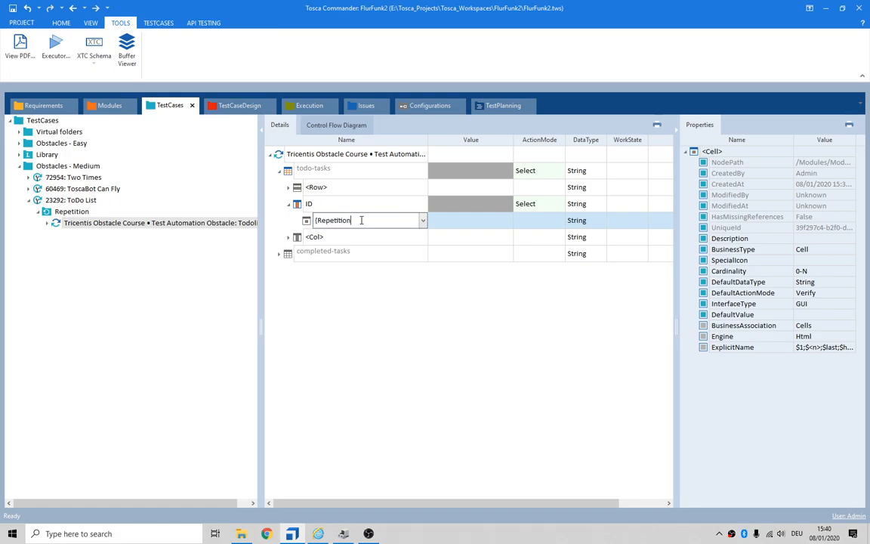
key(shift+Home)
key(shift+Right)
key(End)
click(358, 277)
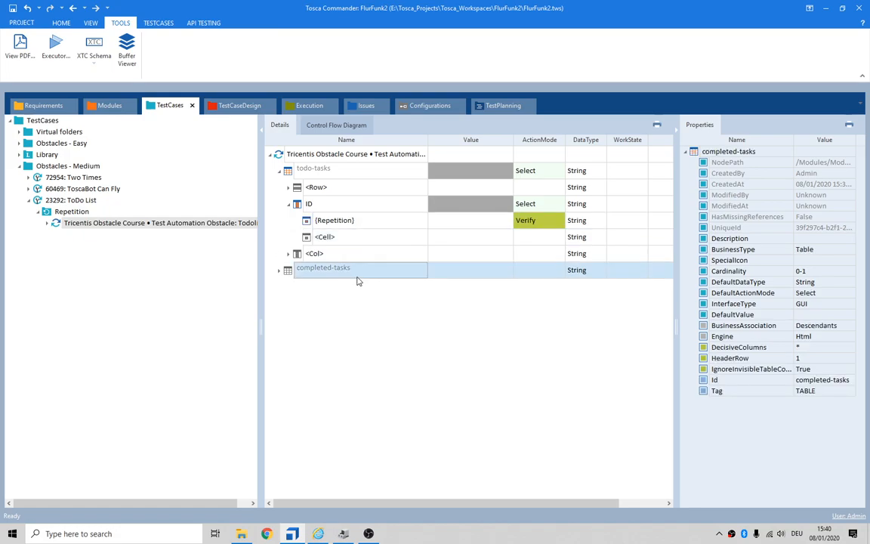
Change the action mode of the {Repetition} cell to Input
click(533, 221)
click(560, 220)
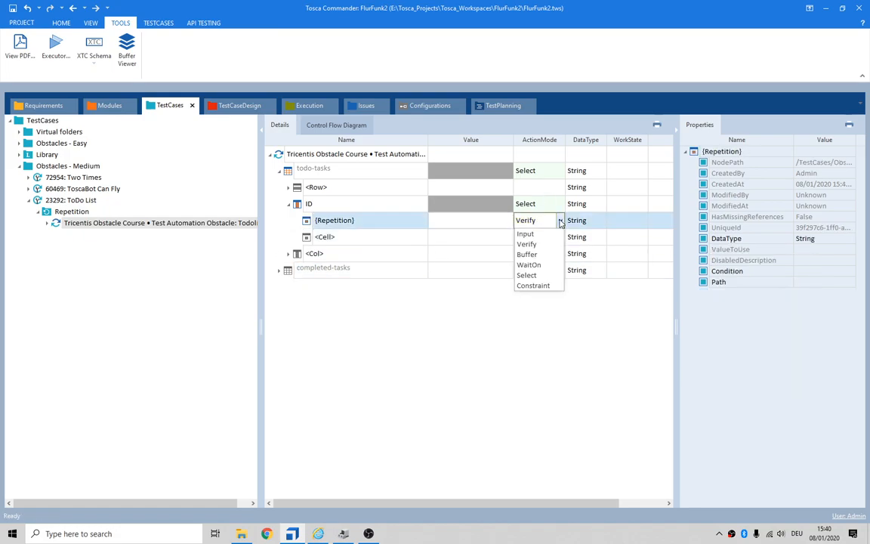
click(552, 234)
Enter {DRAG} as the value of the {Repetition} cell
click(492, 216)
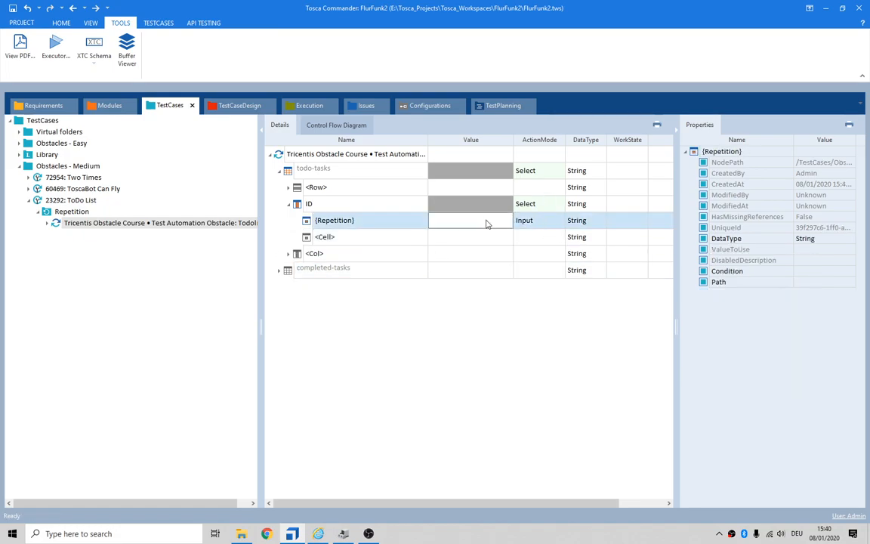
text({DARG)
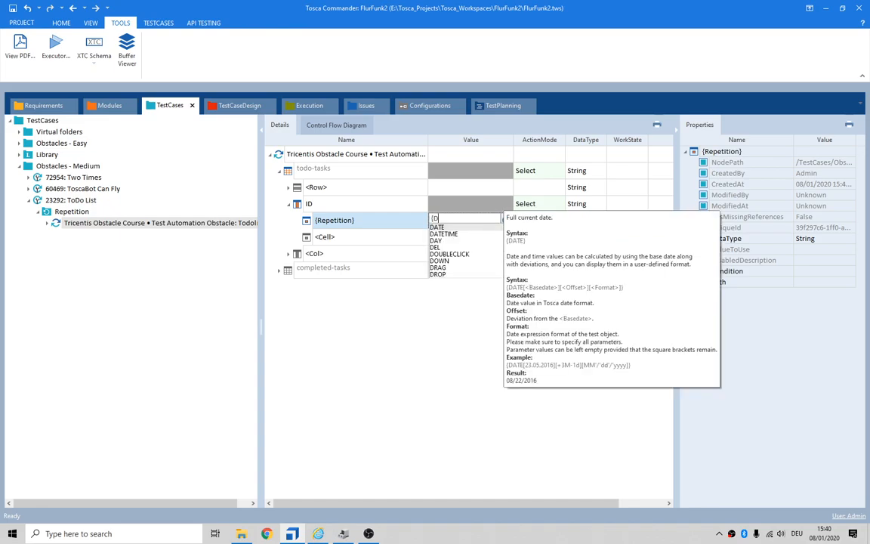
key(BackSpace)
key(BackSpace)
key(BackSpace)
key(BackSpace)
key(BackSpace)
key(BackSpace)
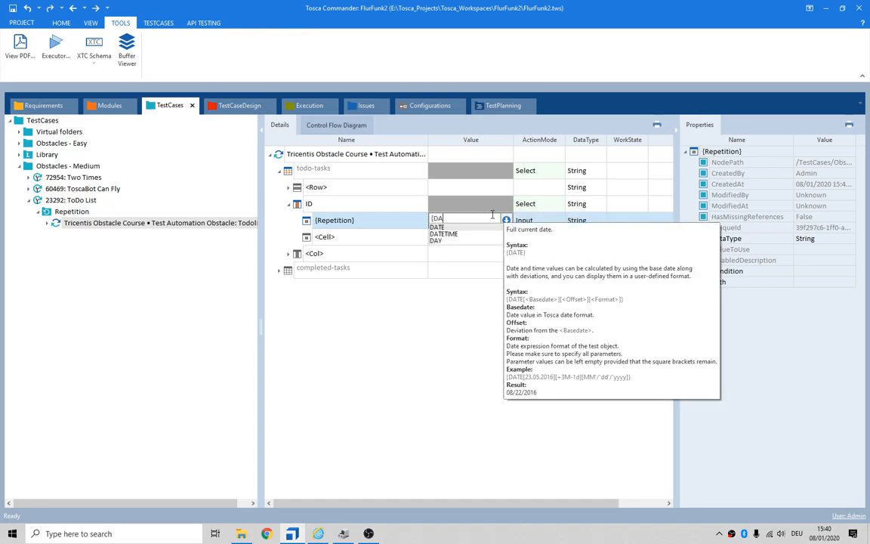
text({DRAG)
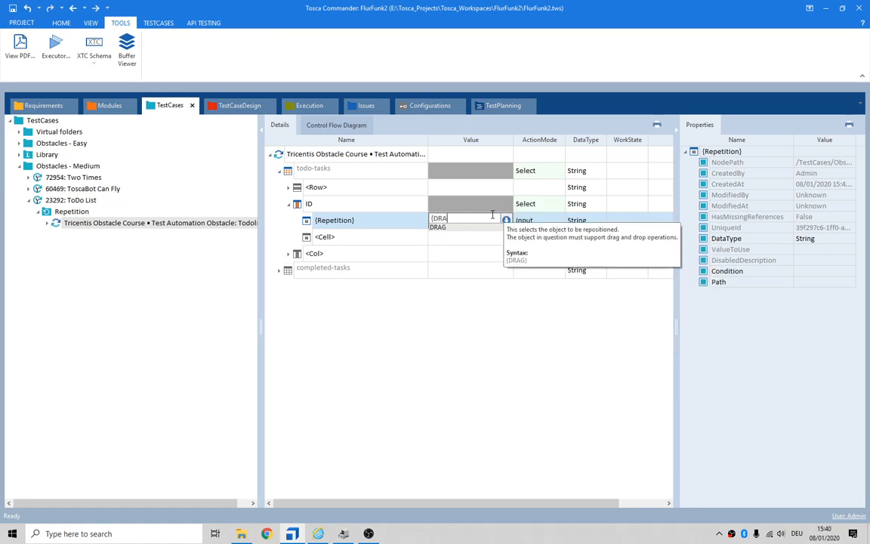
click(408, 287)
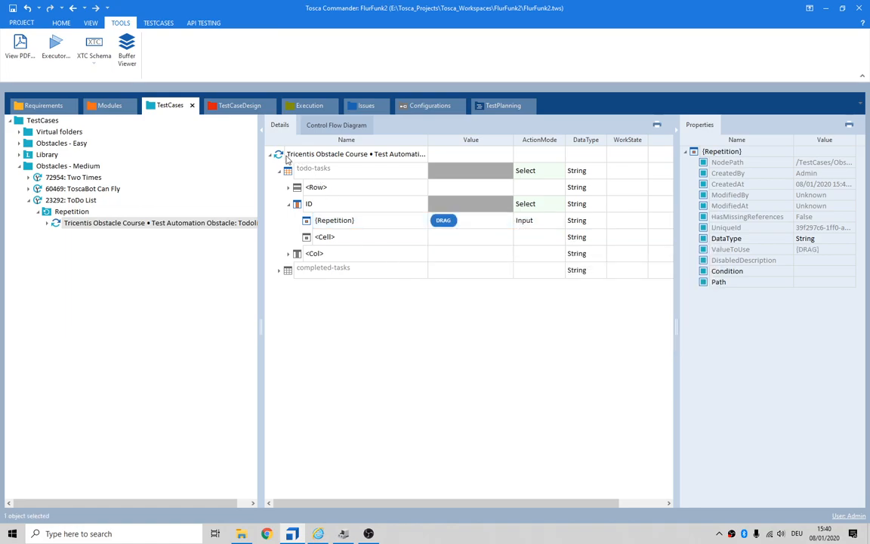
Run the Repetition folder of test case 23292: ToDo List in ScratchBook and close the ScratchBook window
click(71, 200)
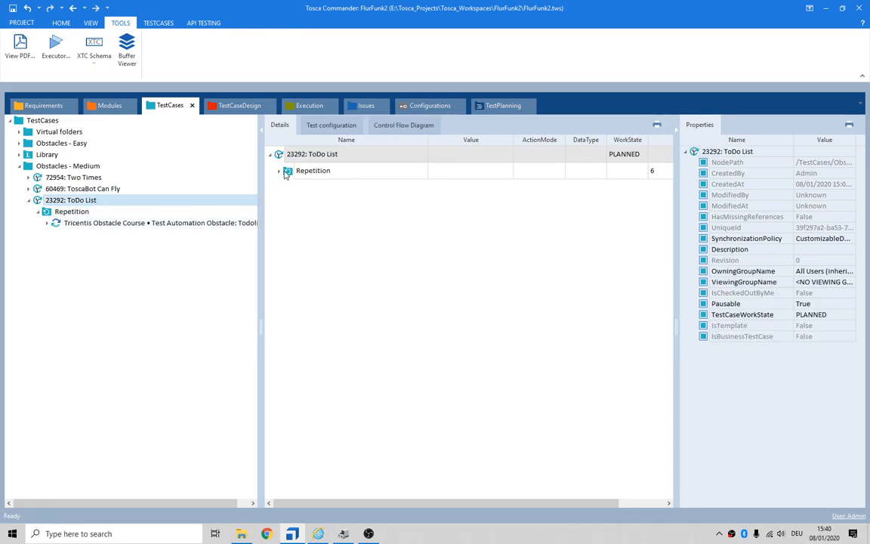
click(280, 171)
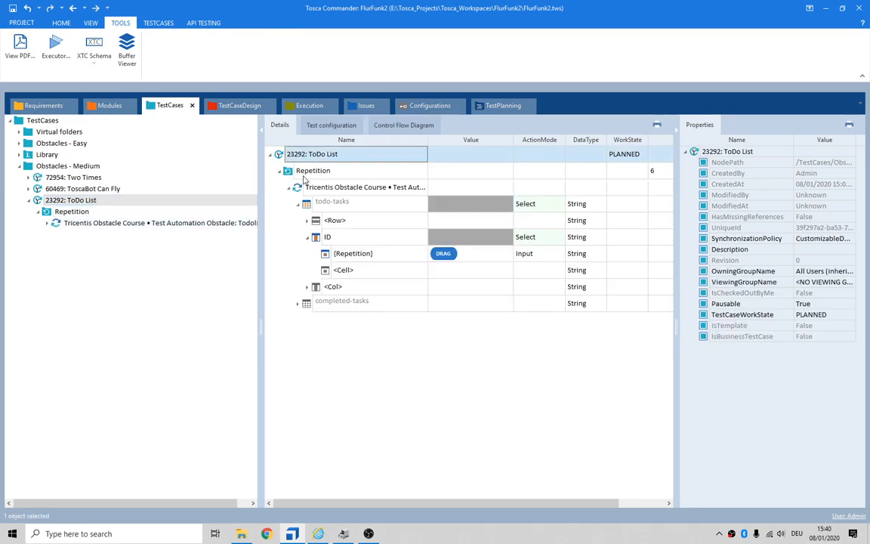
click(303, 174)
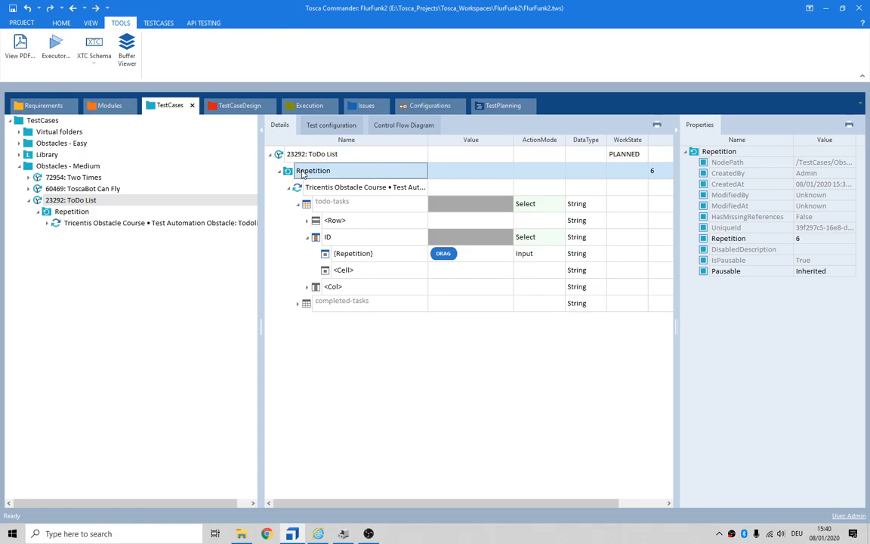
right_click(296, 173)
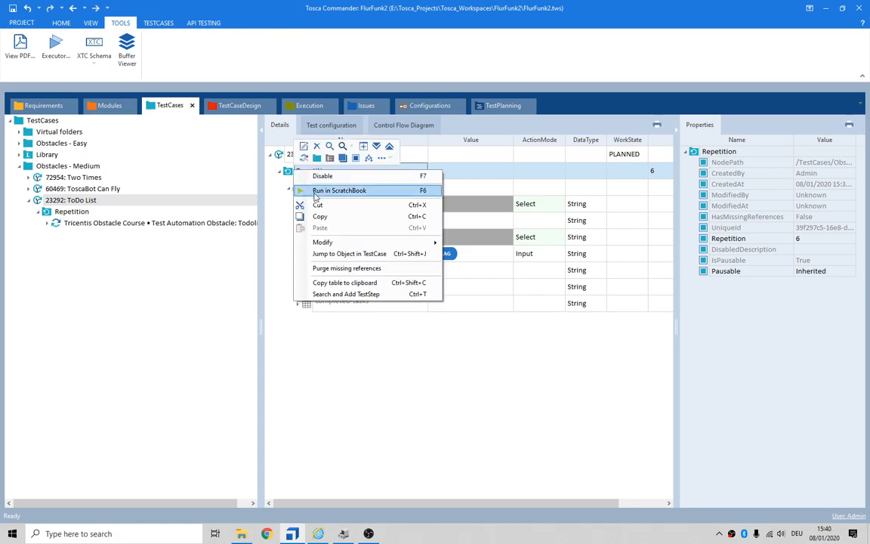
click(353, 189)
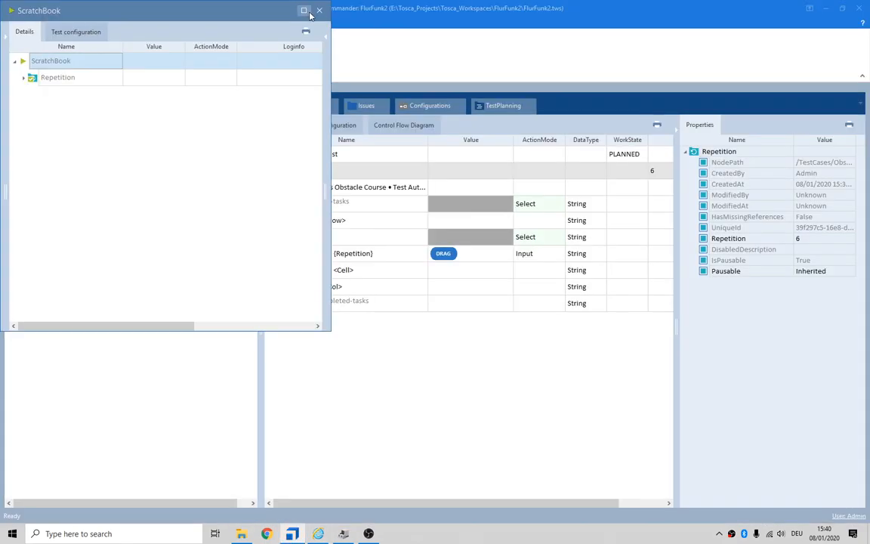
click(319, 11)
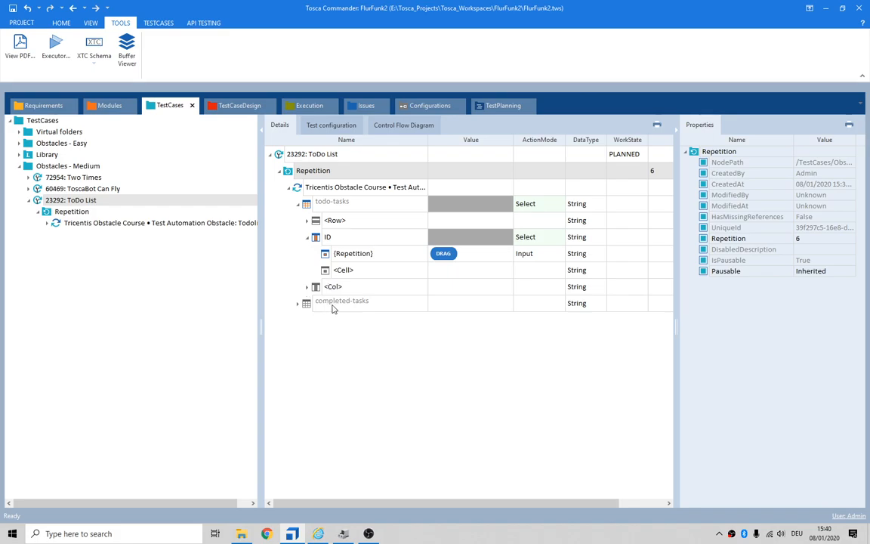
Set the value of completed-tasks to {DROP} with the action mode Input
click(456, 303)
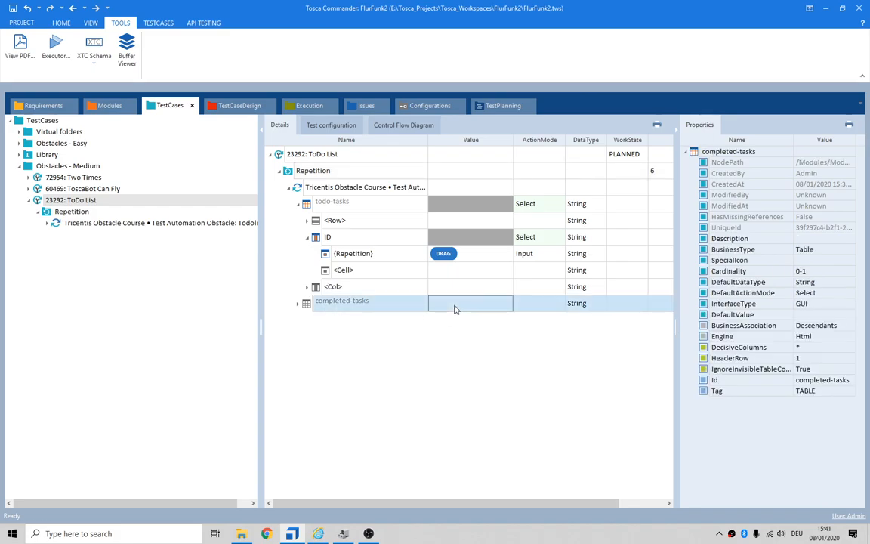
text({DROP)
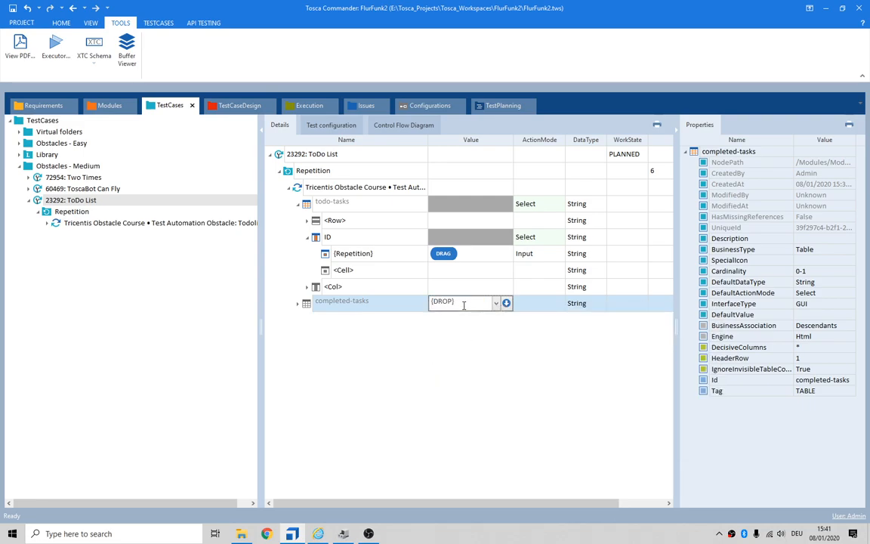
key(Return)
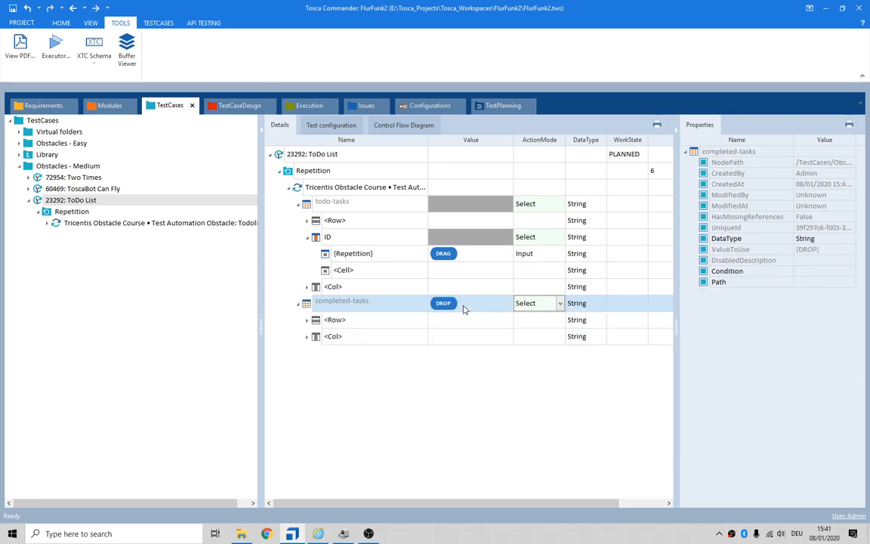
click(562, 305)
click(525, 315)
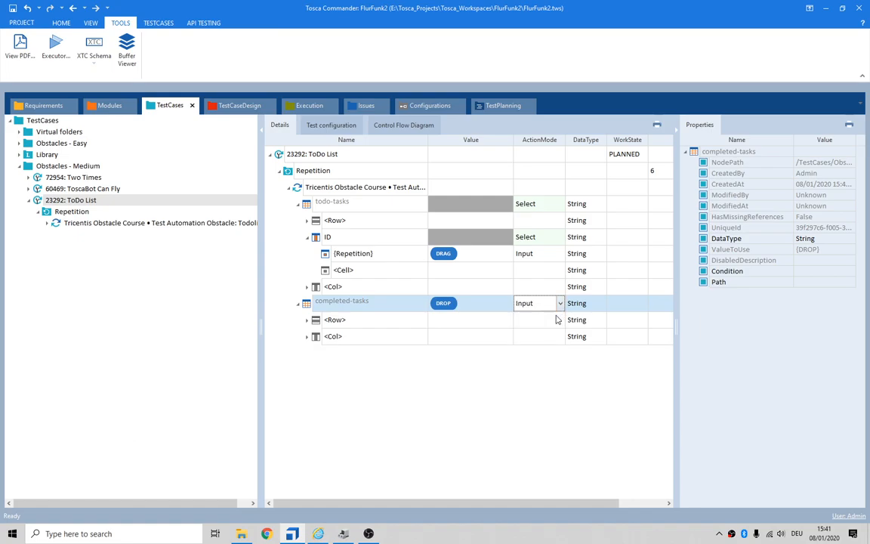
click(530, 365)
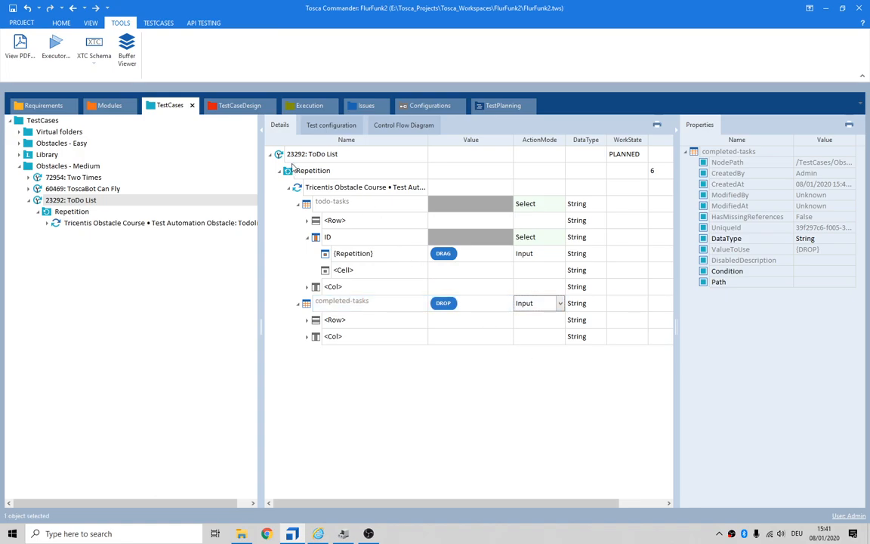
Run the Repetition folder in ScratchBook so tasks 1 to 6 are moved from ToDo to Completed in ID order
right_click(292, 171)
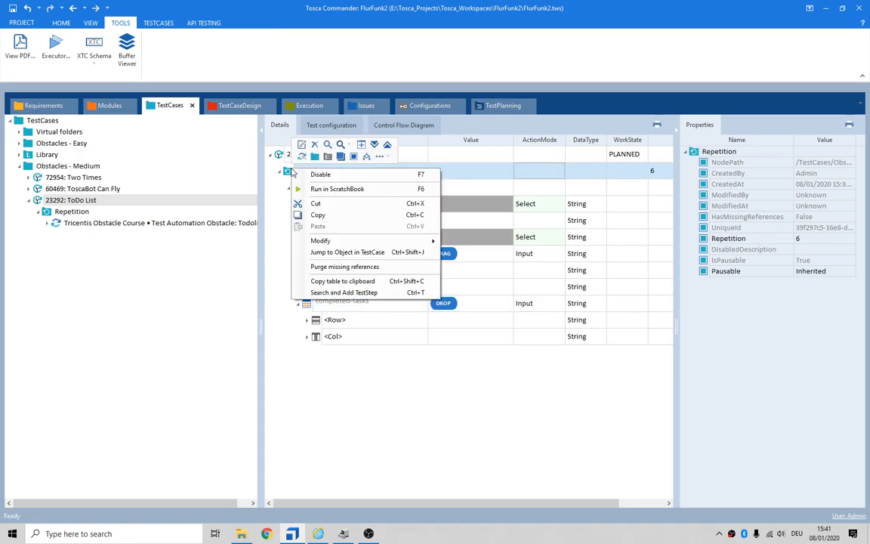
click(326, 186)
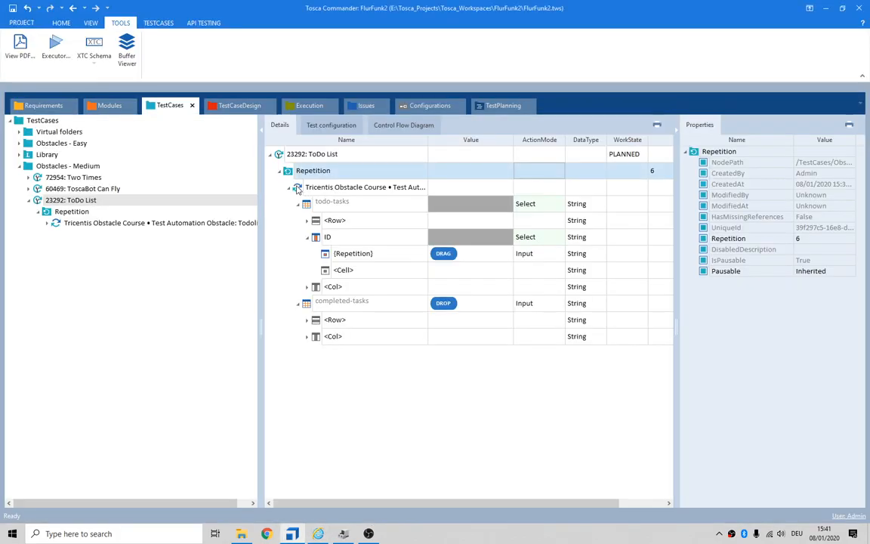
right_click(292, 171)
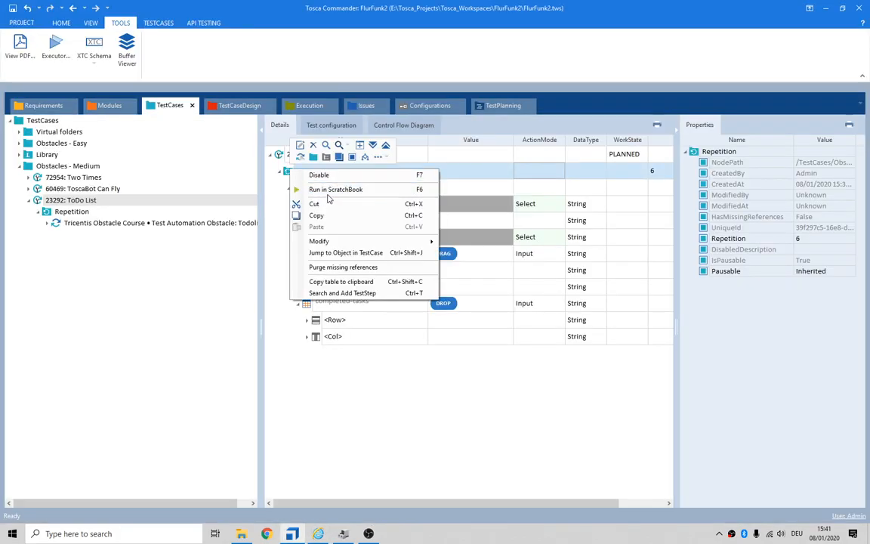
click(326, 187)
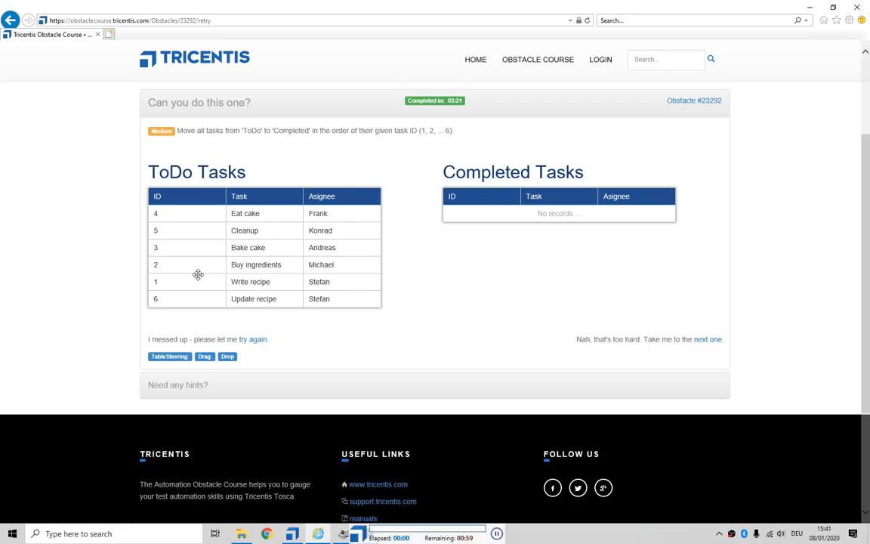
drag(186, 282, 557, 284)
drag(187, 282, 559, 292)
drag(186, 282, 559, 288)
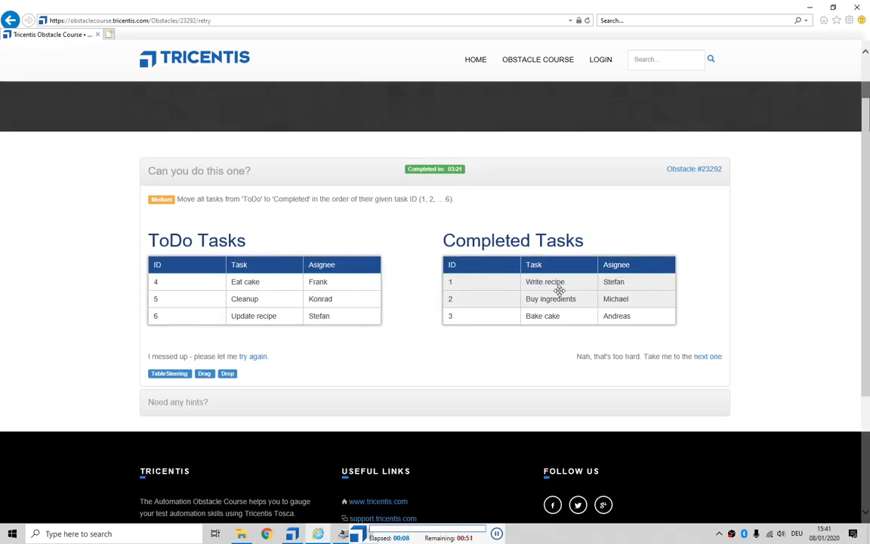
drag(187, 282, 559, 299)
drag(187, 282, 561, 295)
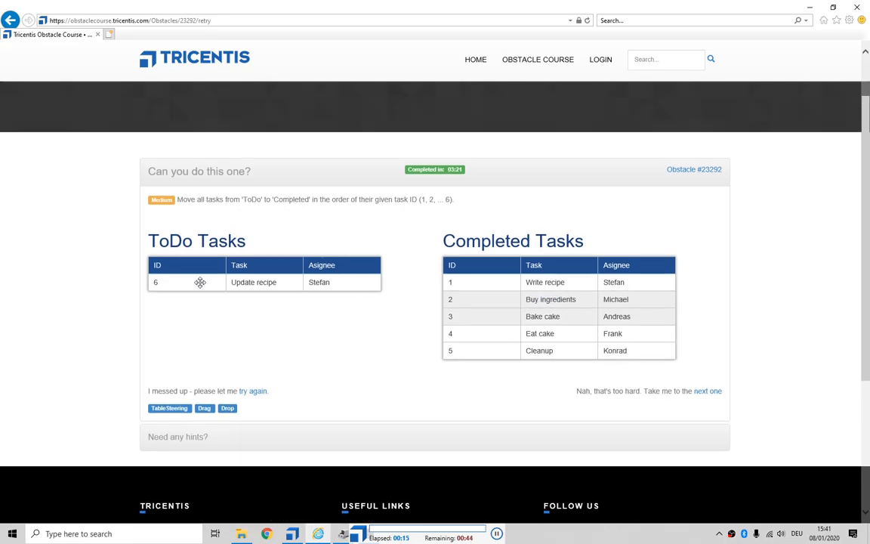
drag(187, 282, 560, 295)
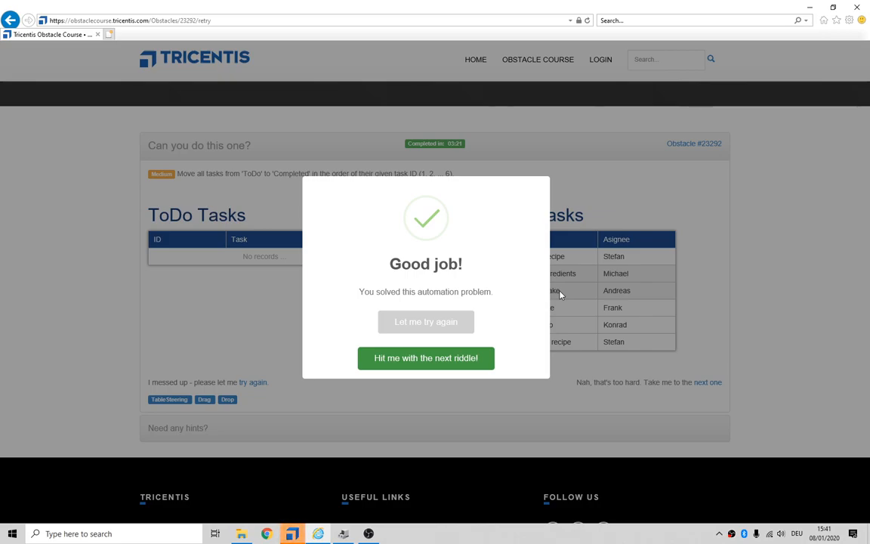
Restart the solved obstacle in the browser, return to Tosca Commander and close the ScratchBook window
click(429, 323)
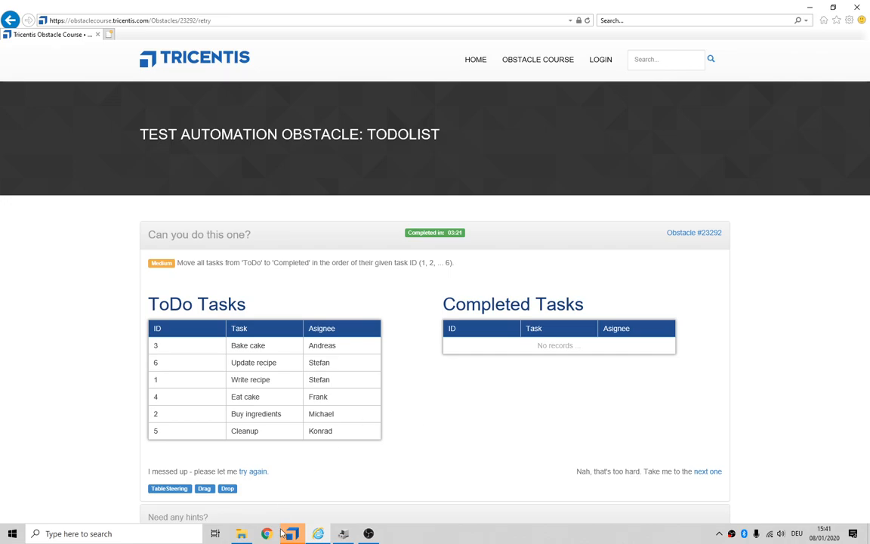
click(289, 533)
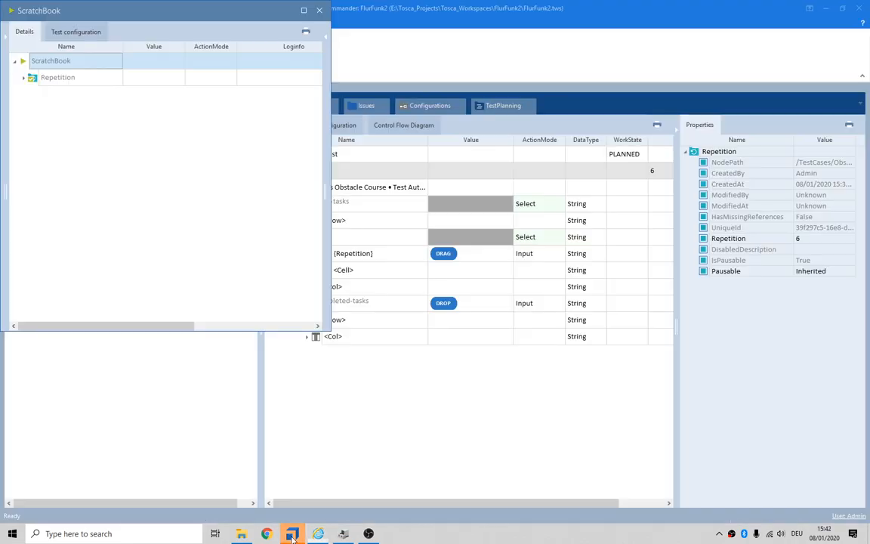
click(320, 12)
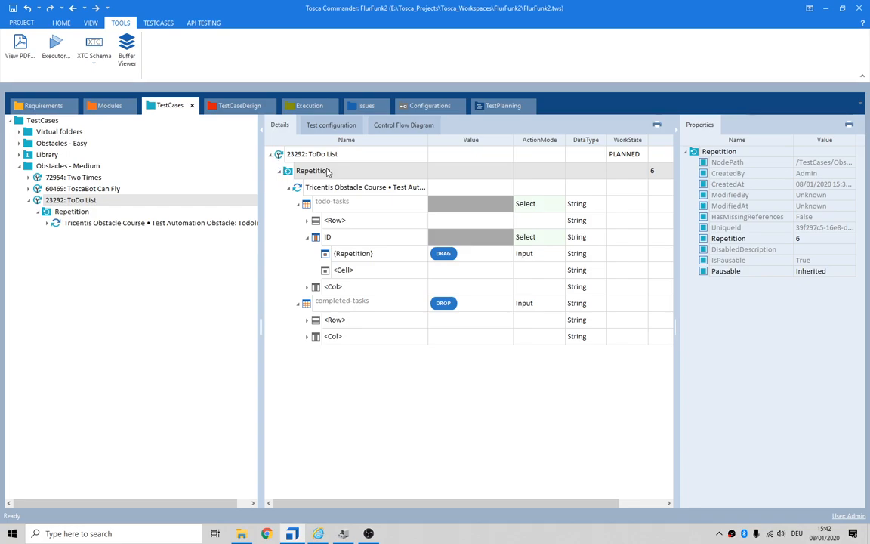
Set the work state of test case 23292: ToDo List to IN_WORK
click(626, 154)
click(643, 154)
click(633, 178)
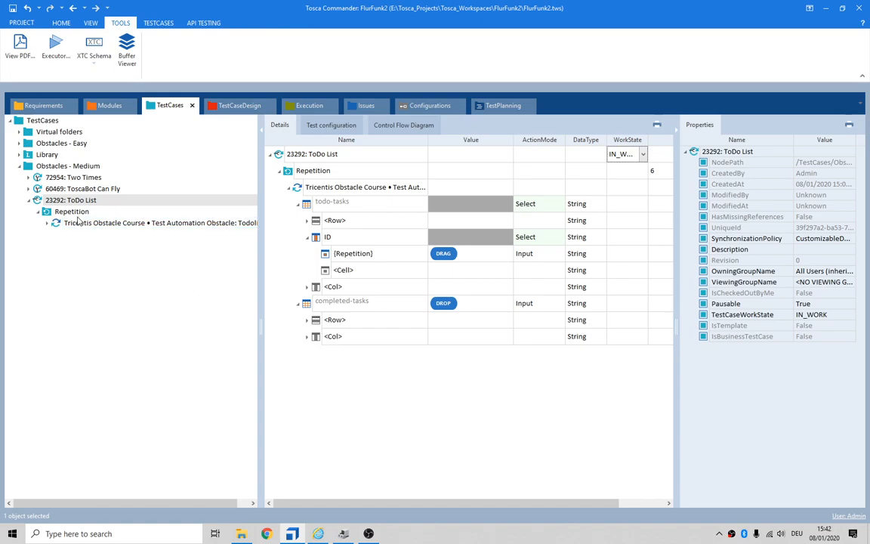
Copy the Pre, Process and Post folders from 60469: ToscaBot Can Fly into test case 23292: ToDo List
click(30, 189)
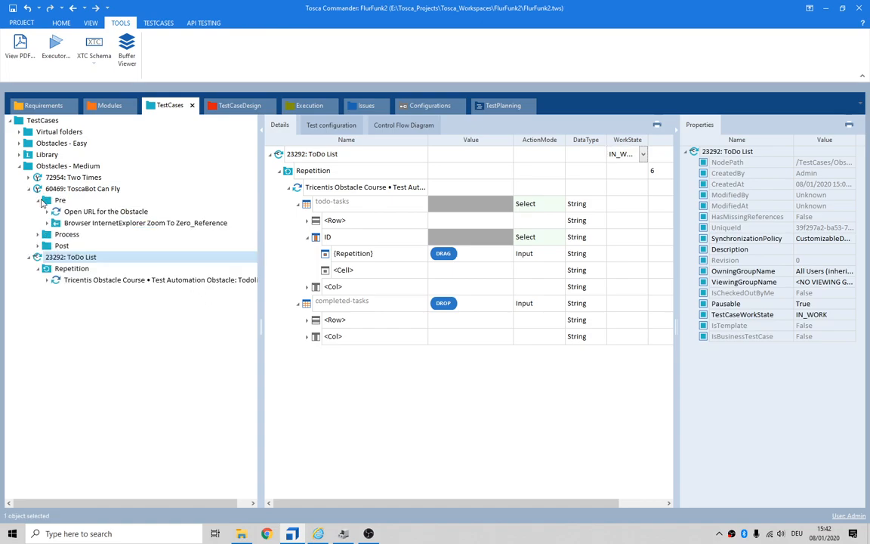
click(38, 201)
click(69, 189)
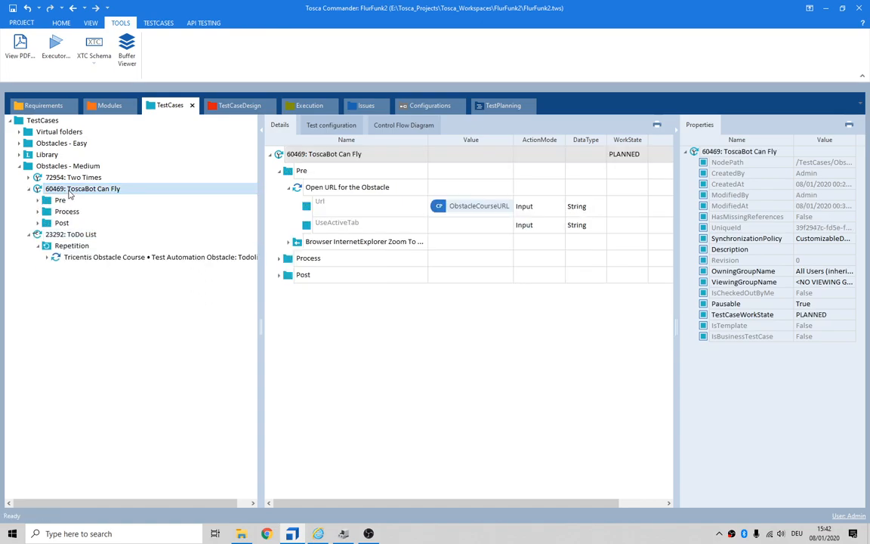
click(279, 171)
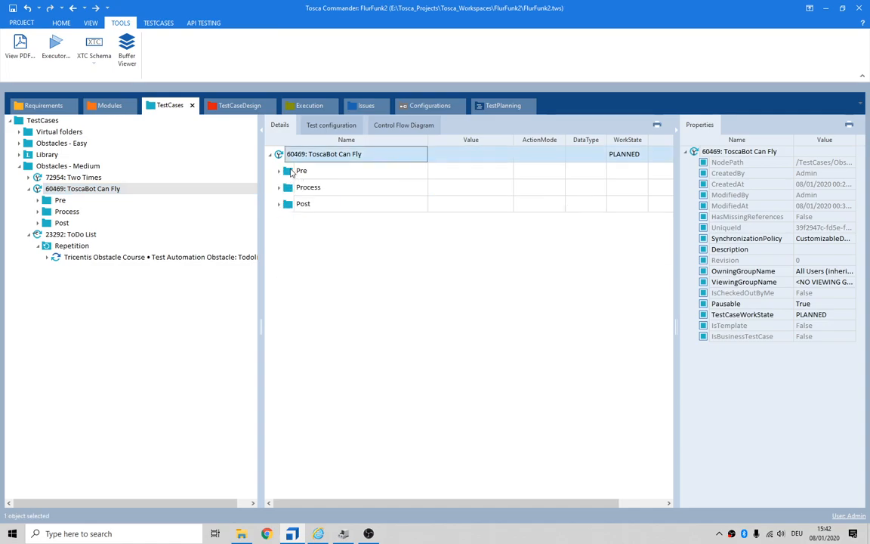
click(289, 172)
shift+click(292, 203)
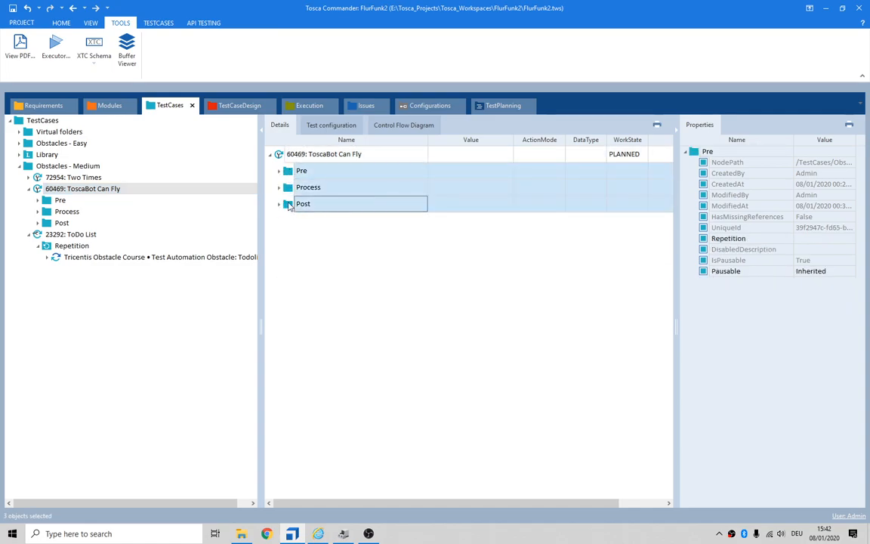
click(70, 234)
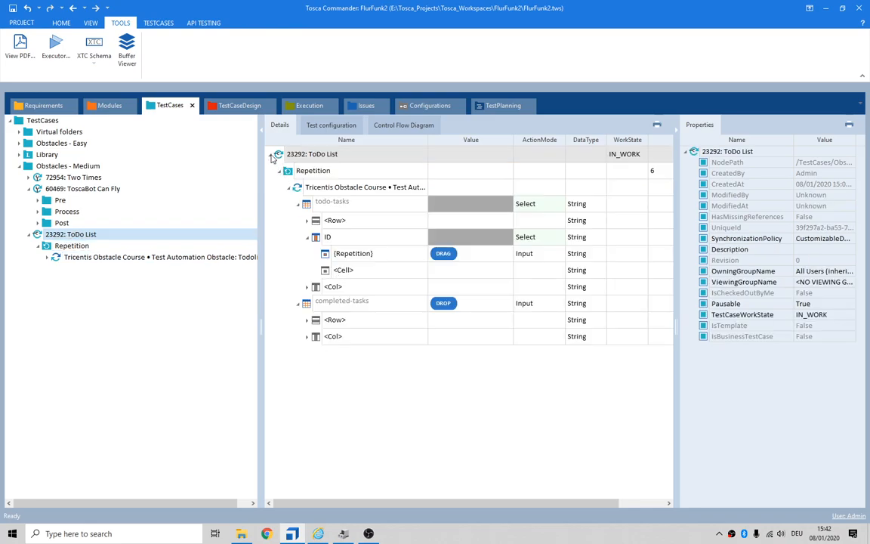
click(271, 155)
right_click(286, 189)
click(327, 331)
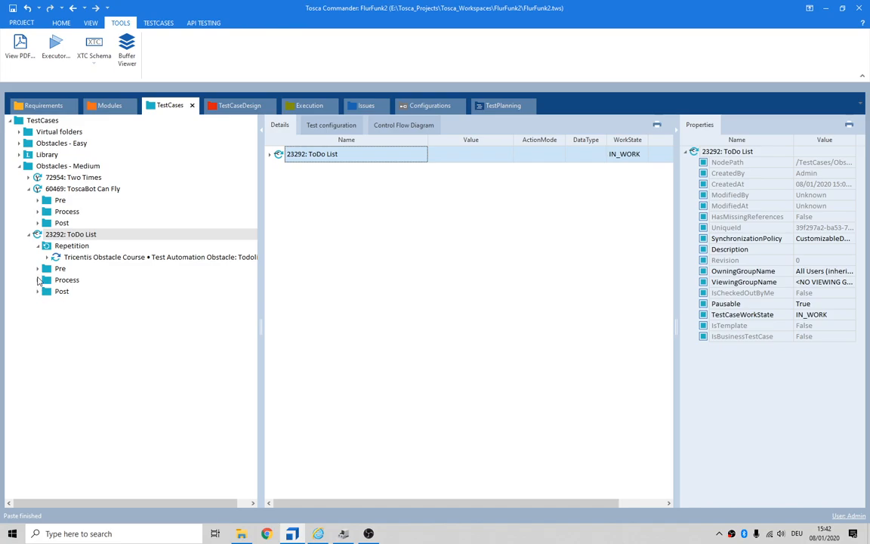
Delete the test step Drag and Drop the Tosca Robot from the Process folder of 23292: ToDo List
click(38, 280)
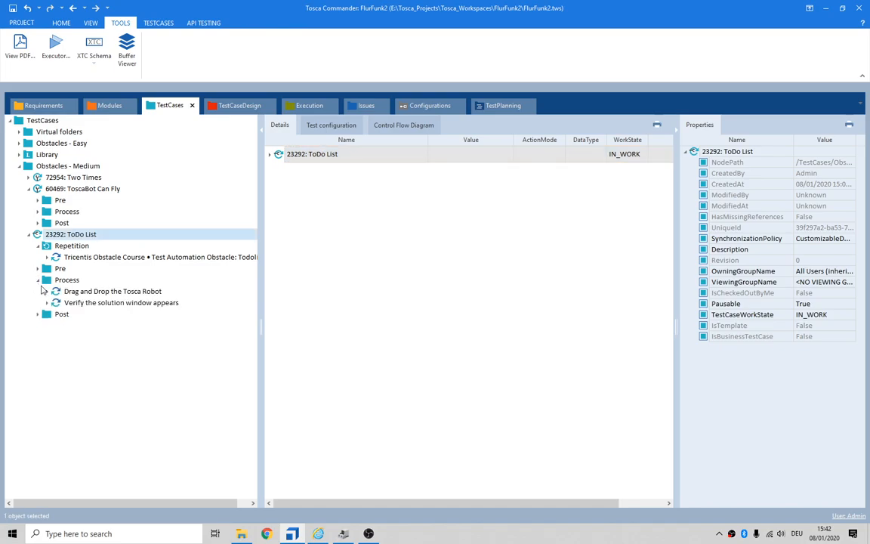
click(87, 294)
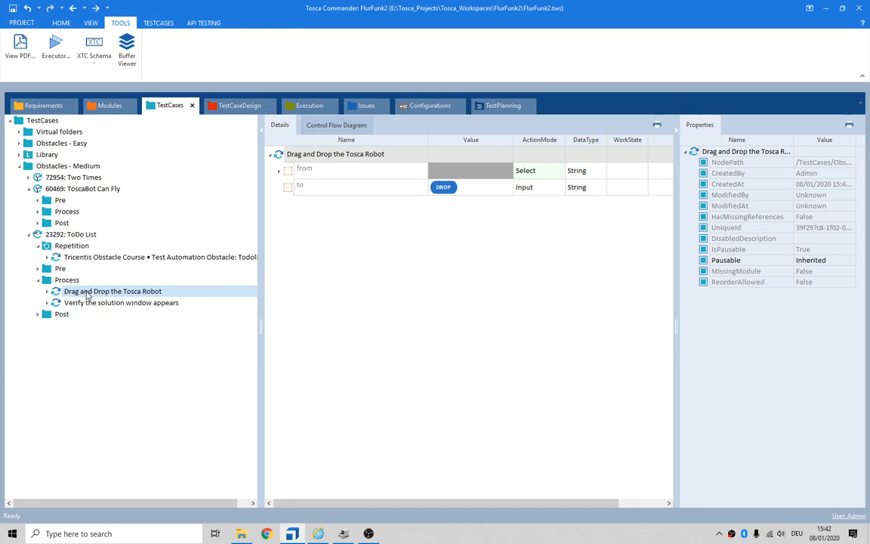
key(Delete)
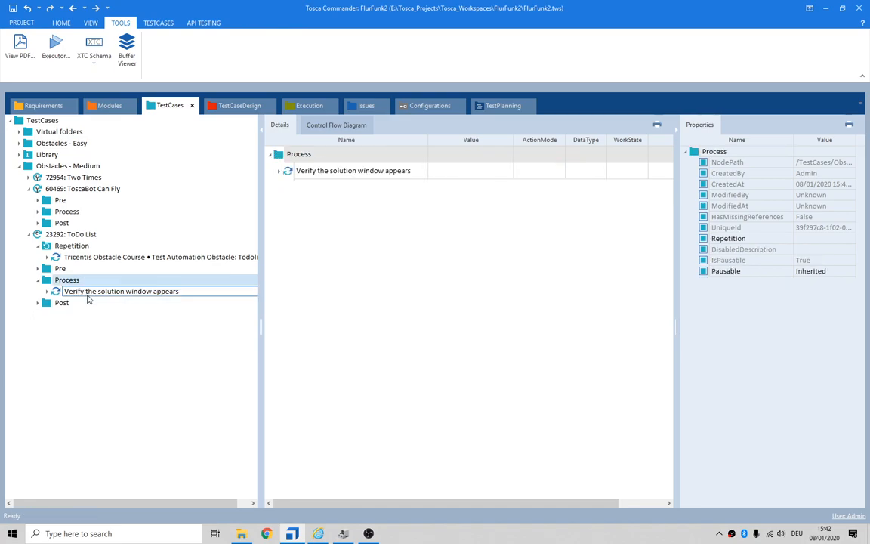
Move the Repetition folder into the Process folder of 23292: ToDo List, placing it before Verify the solution window appears
click(47, 246)
drag(47, 246, 51, 284)
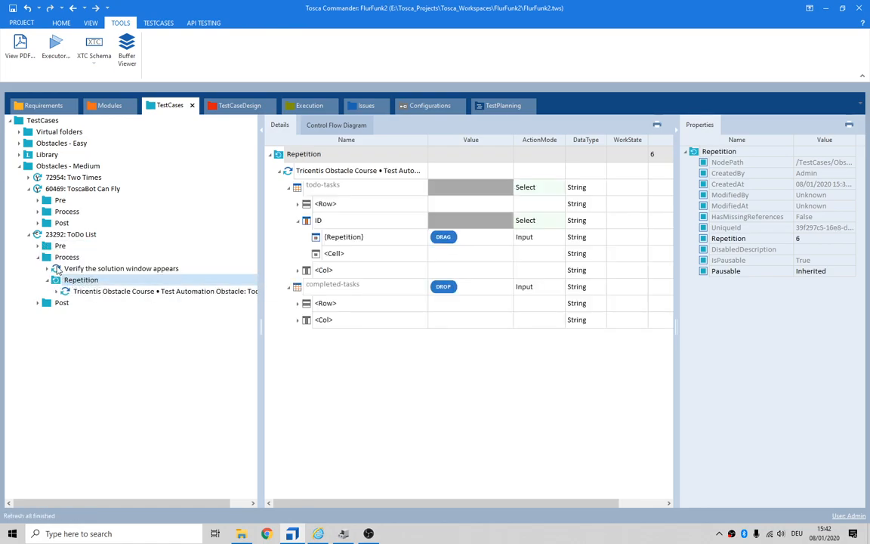
drag(54, 283, 59, 266)
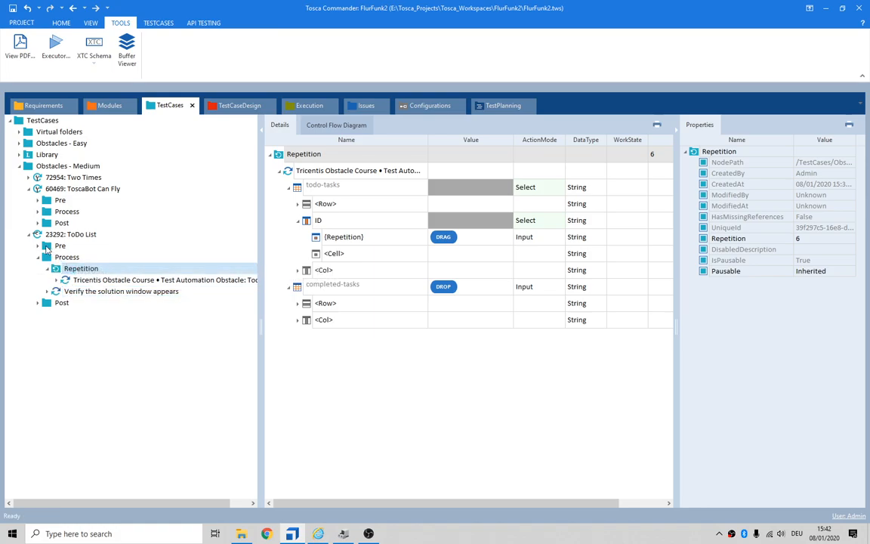
Expand the Pre folder of 23292: ToDo List and examine the test case's steps and its test configuration
click(38, 247)
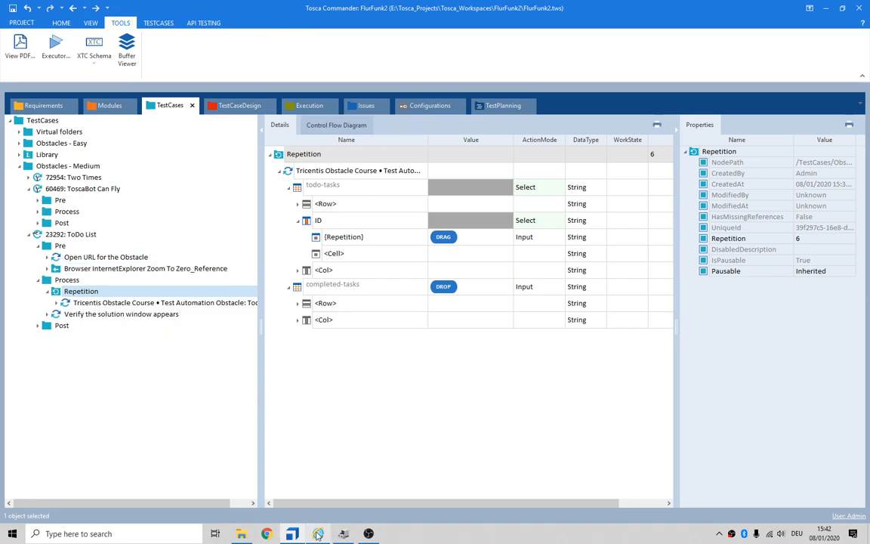
click(47, 234)
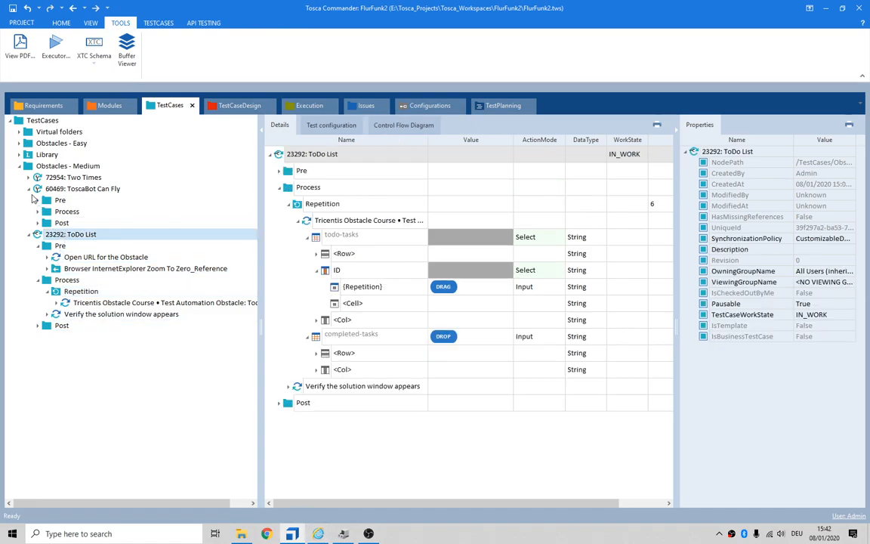
click(29, 189)
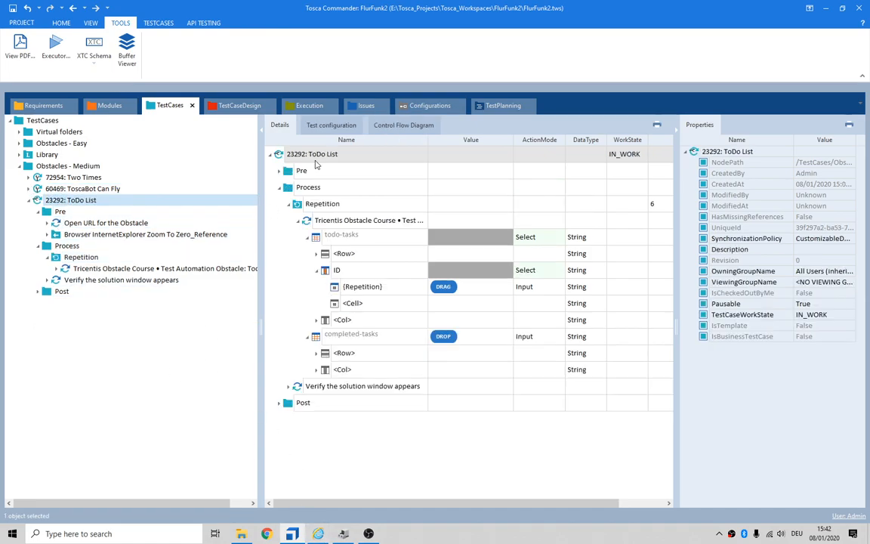
click(279, 171)
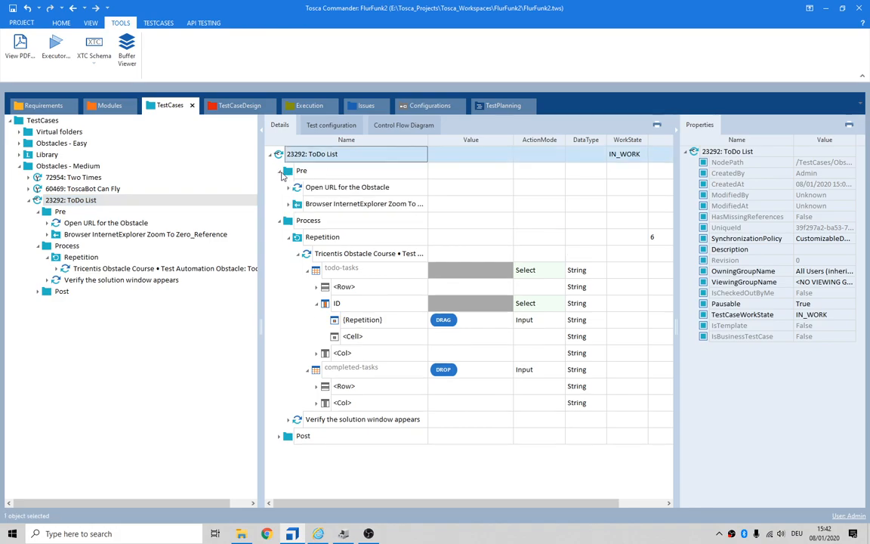
click(338, 129)
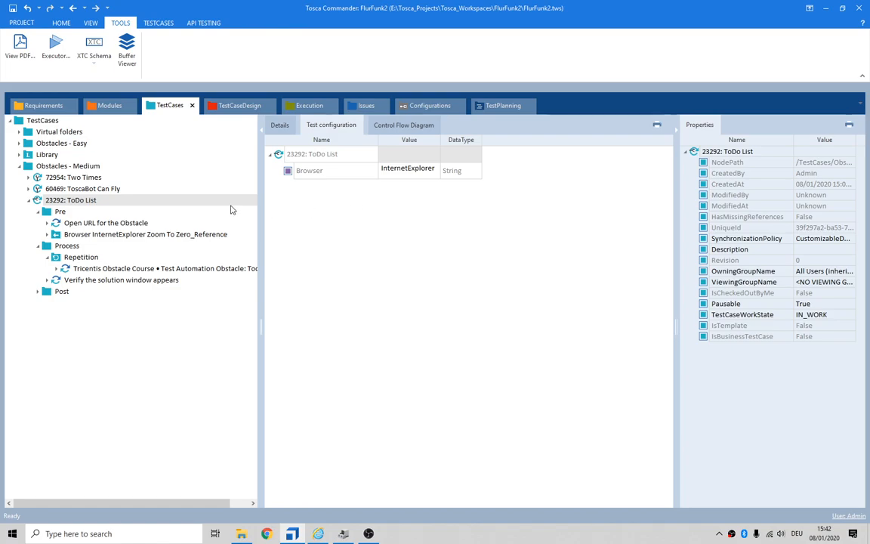
Copy the ObstacleCourseURL test configuration parameter from 60469: ToscaBot Can Fly to the Obstacles - Medium folder and check it in 23292: ToDo List
click(83, 190)
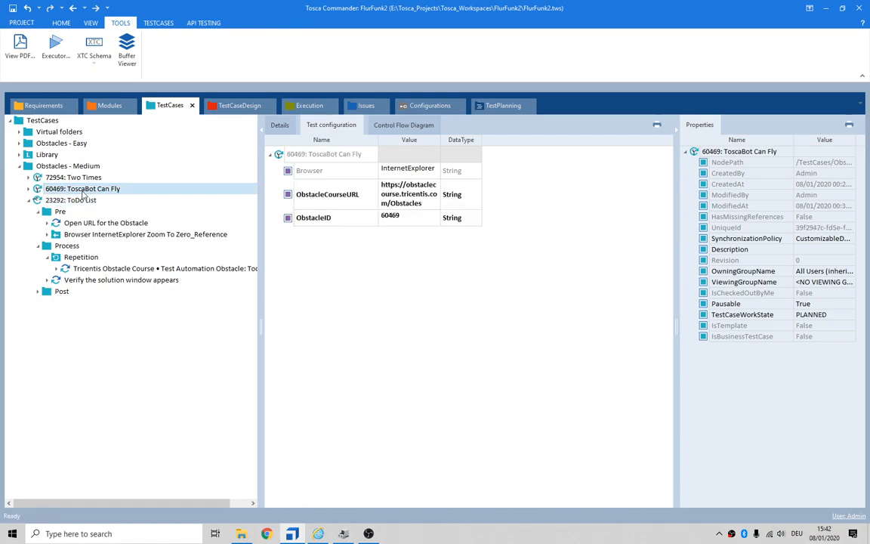
right_click(343, 198)
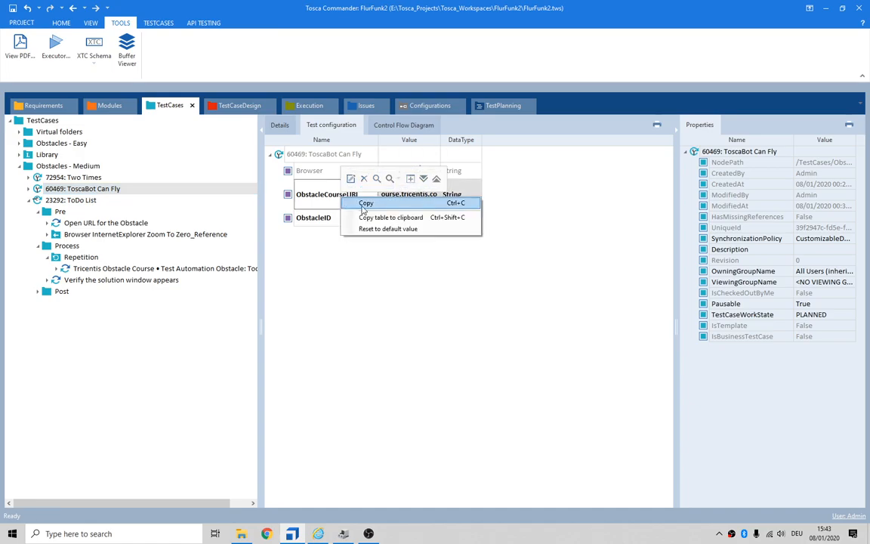
click(364, 204)
click(97, 166)
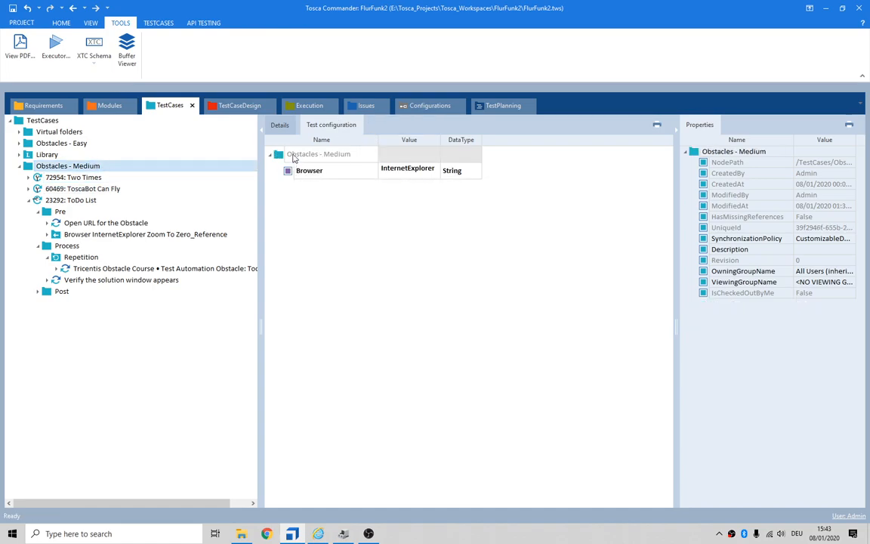
right_click(294, 158)
click(321, 250)
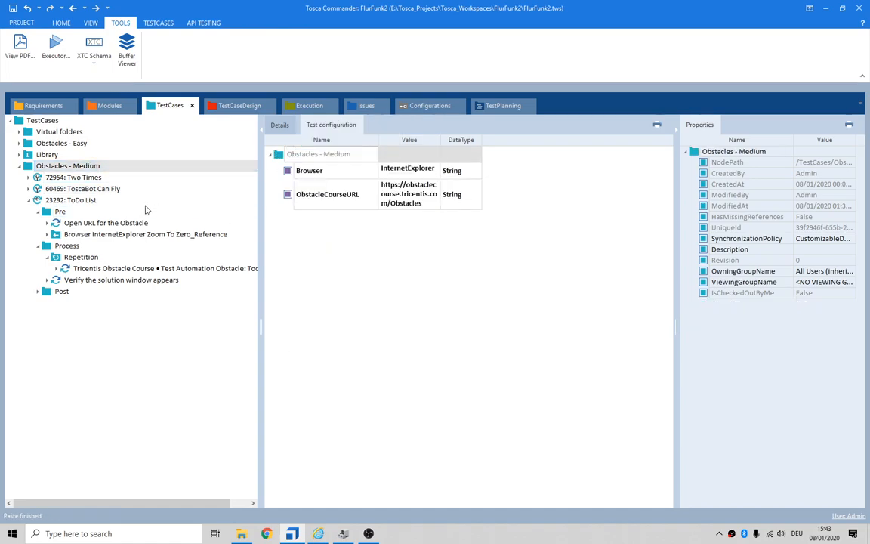
click(121, 189)
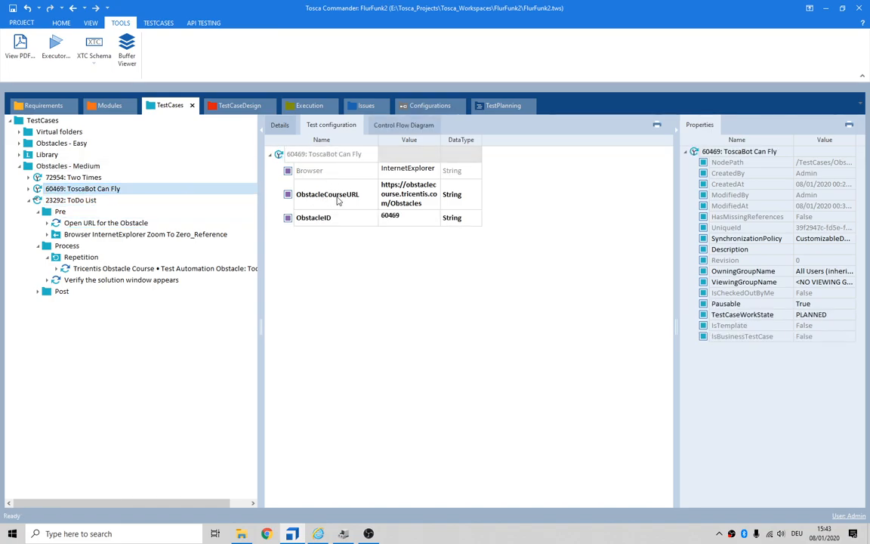
click(85, 201)
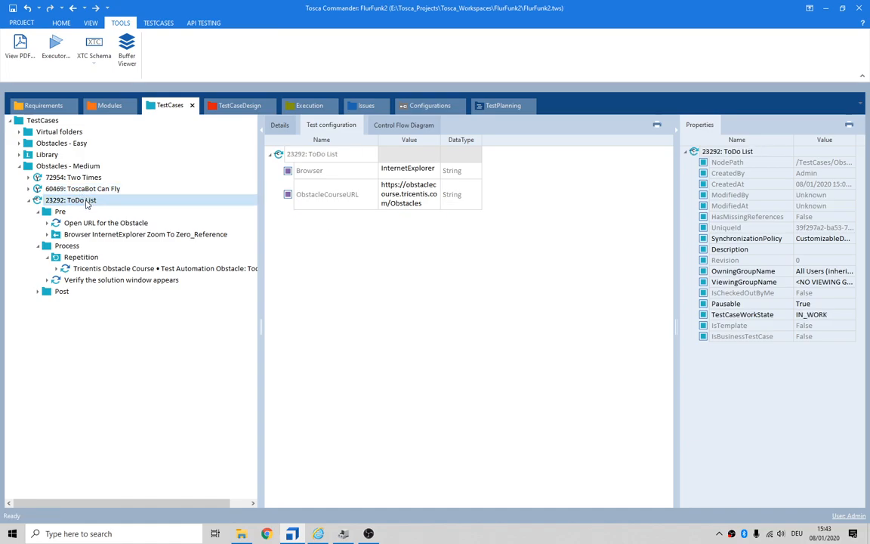
Copy the ObstacleID test configuration parameter from 60469: ToscaBot Can Fly to the Obstacles - Medium folder
click(91, 190)
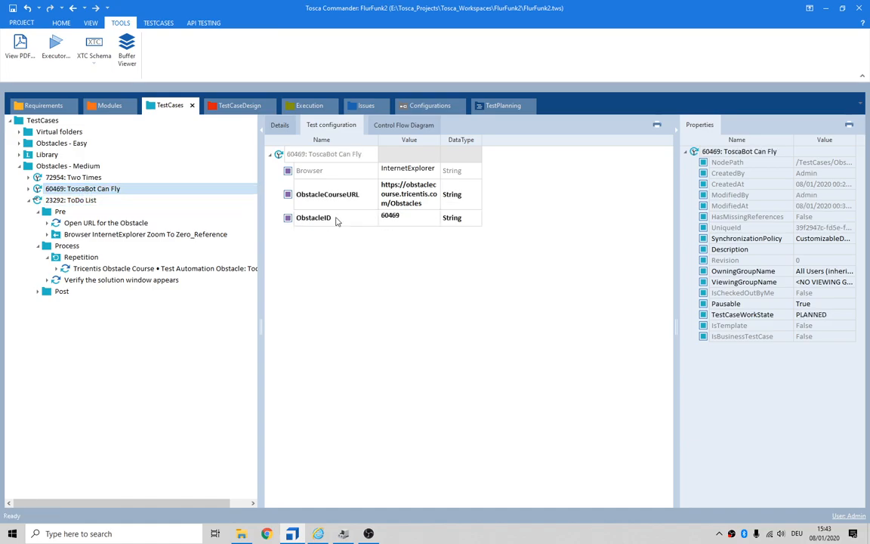
right_click(337, 221)
click(353, 224)
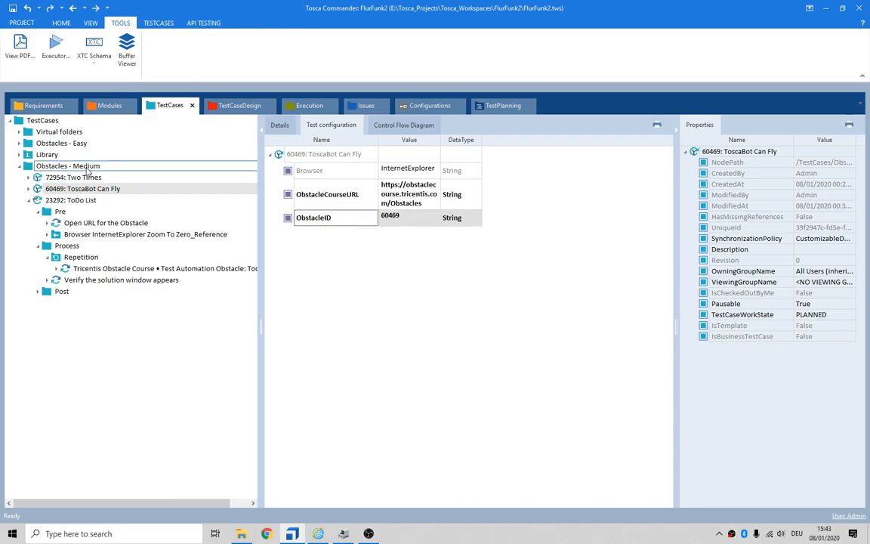
click(88, 167)
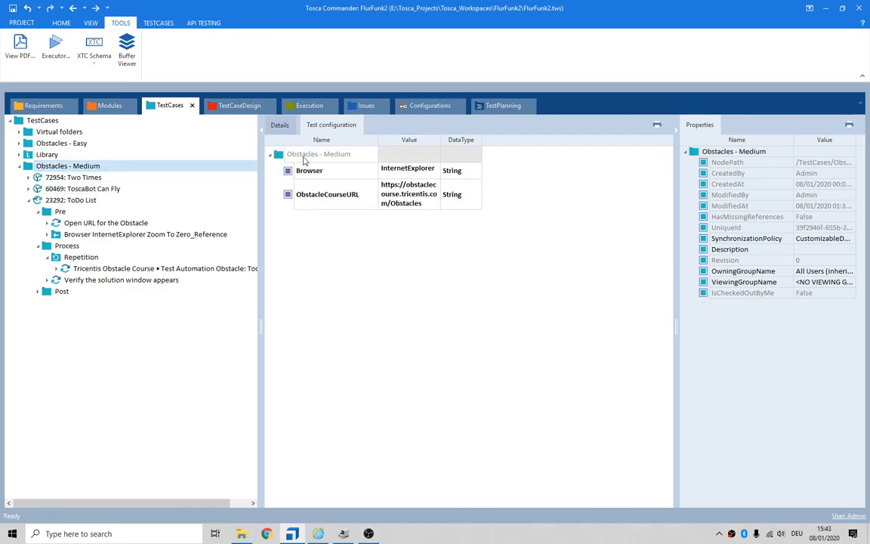
right_click(324, 224)
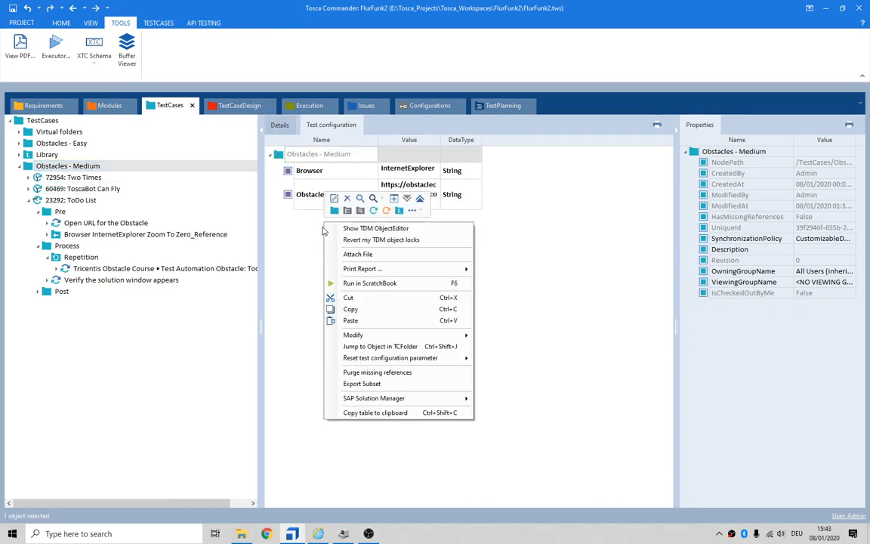
click(352, 320)
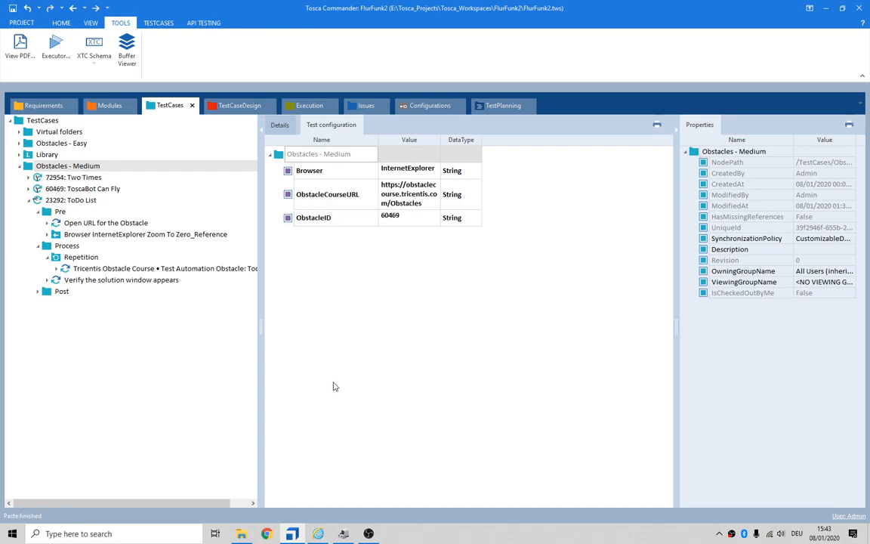
Set the ObstacleID of the Obstacles - Medium folder to 23292, copied from the obstacle page's address in Internet Explorer
click(318, 534)
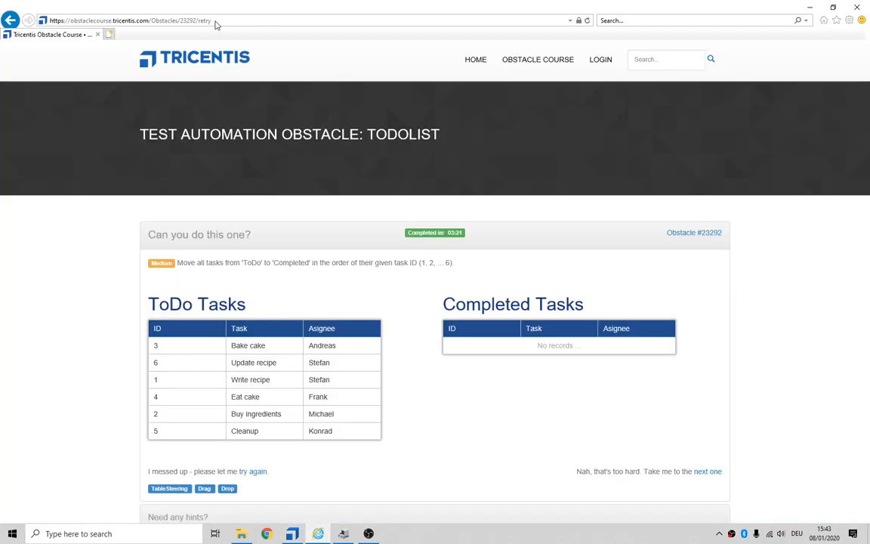
click(187, 20)
double_click(188, 20)
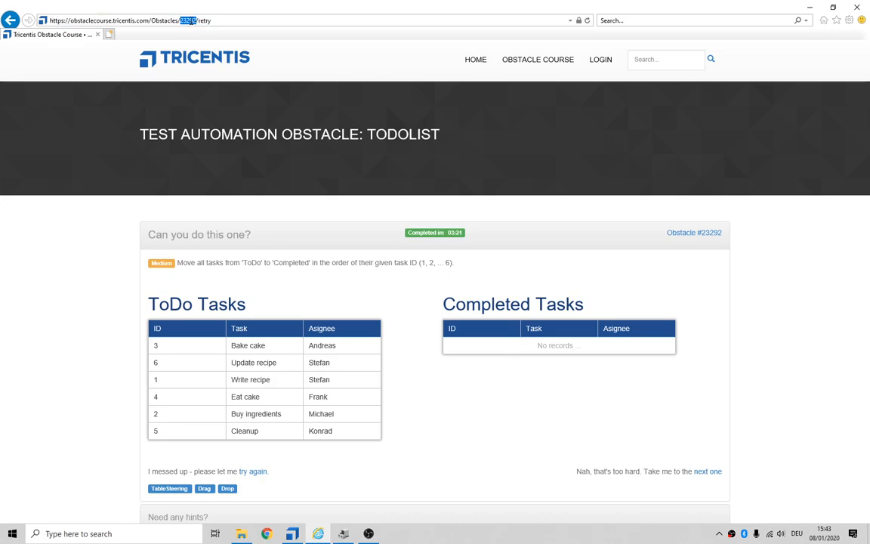
key(alt+Tab)
click(398, 220)
click(398, 218)
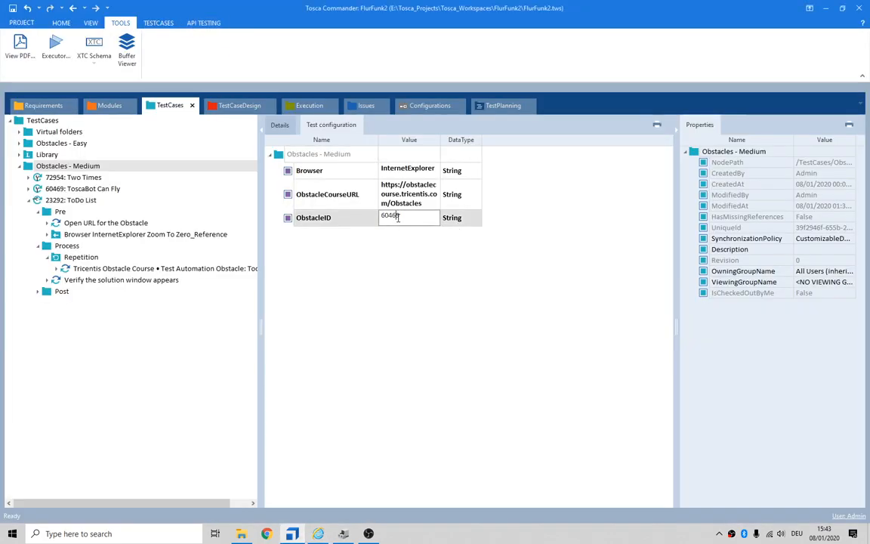
key(ctrl+a)
key(ctrl+v)
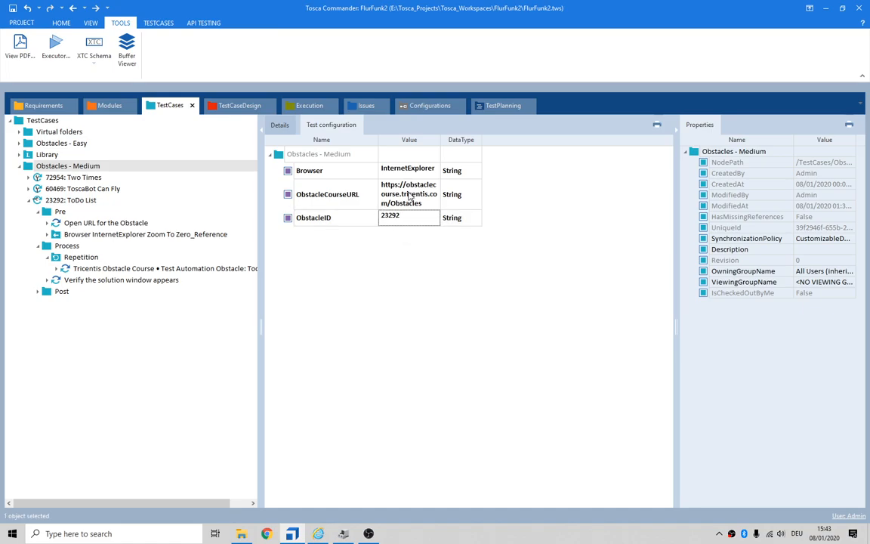
Compare the test configuration parameters of 72954: Two Times, 60469: ToscaBot Can Fly and 23292: ToDo List
click(93, 187)
click(87, 201)
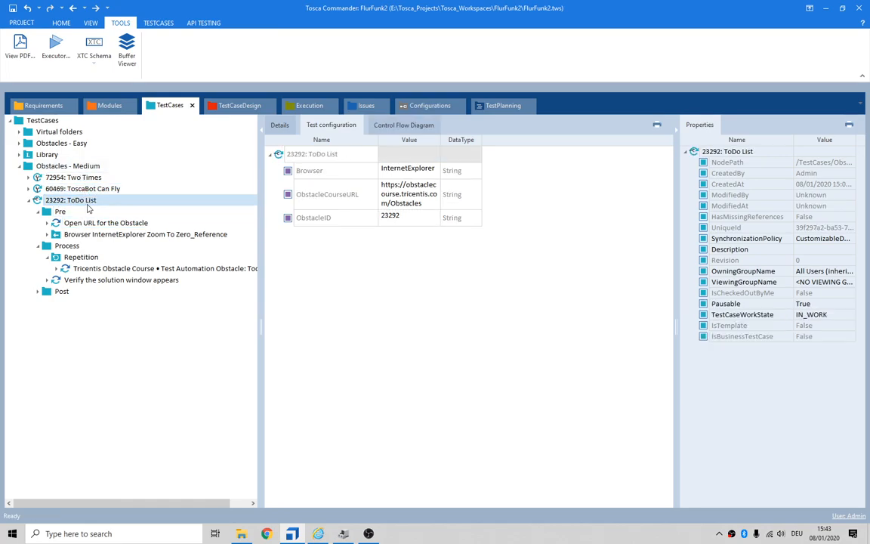
click(80, 188)
right_click(312, 195)
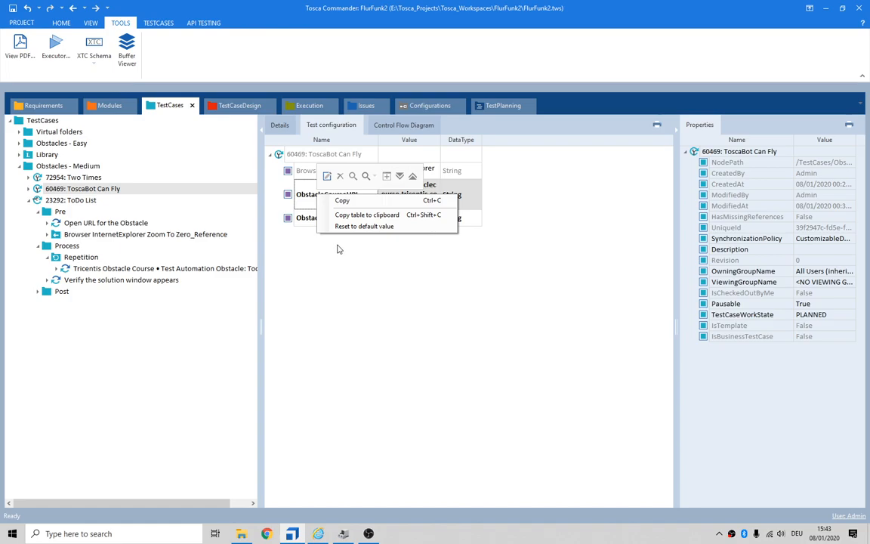
click(346, 265)
click(320, 219)
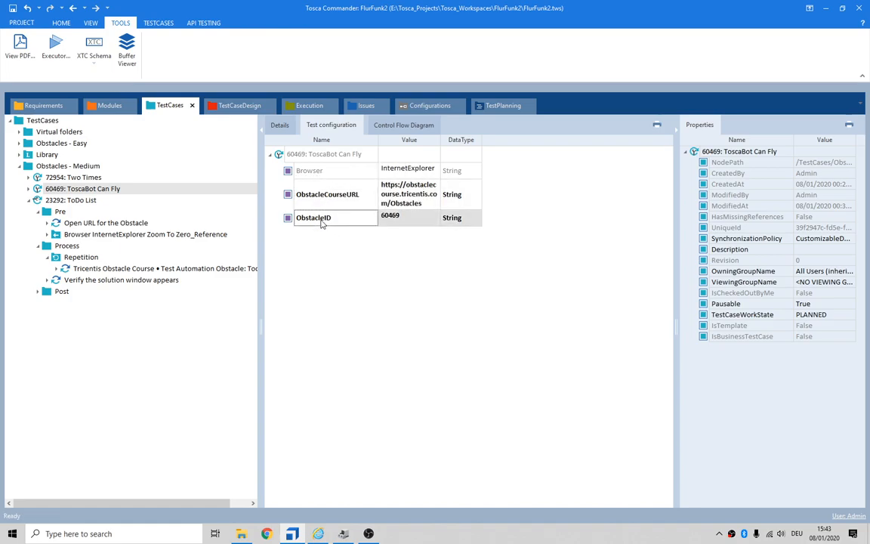
right_click(320, 219)
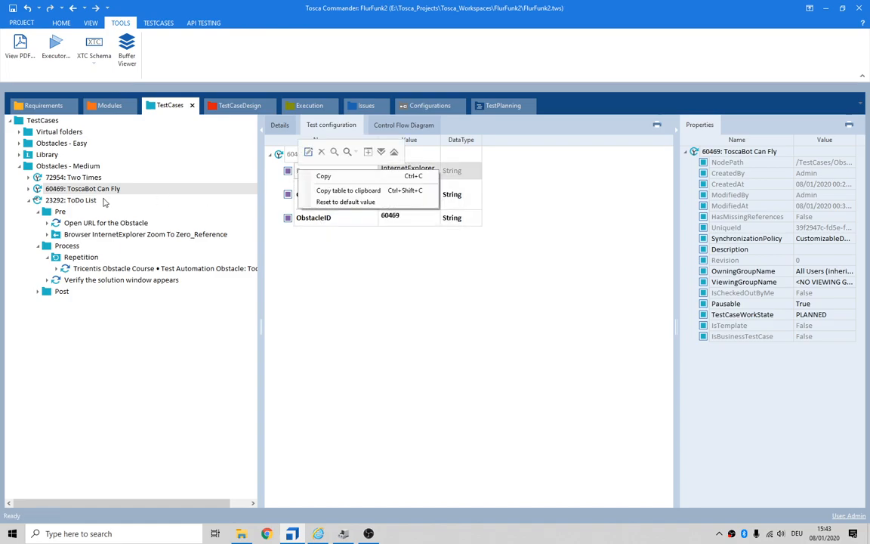
click(76, 200)
click(97, 188)
click(85, 199)
click(85, 179)
click(85, 189)
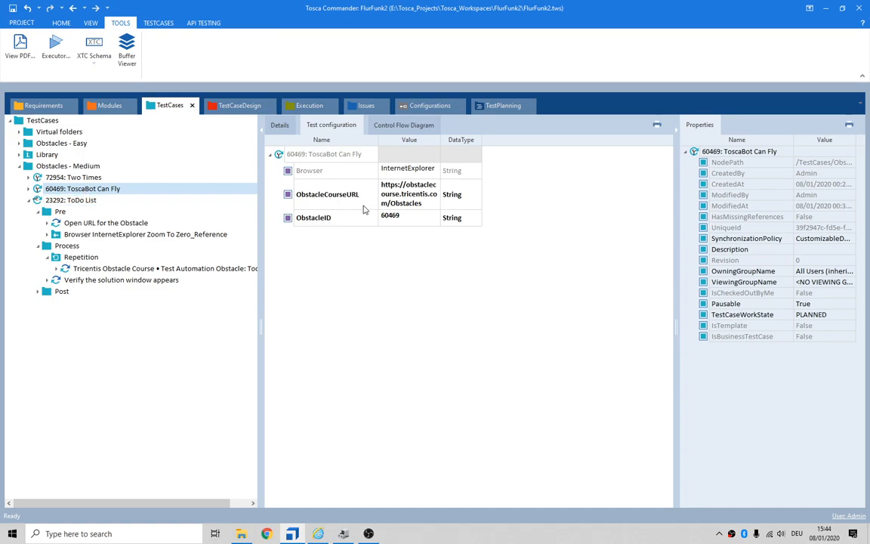
Reset the ObstacleCourseURL parameter of 60469: ToscaBot Can Fly to its default value
right_click(307, 189)
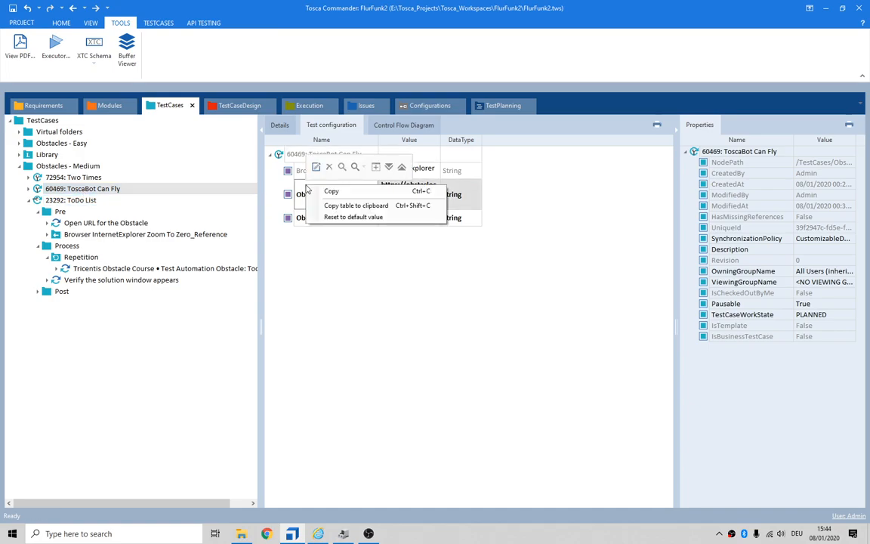
click(332, 205)
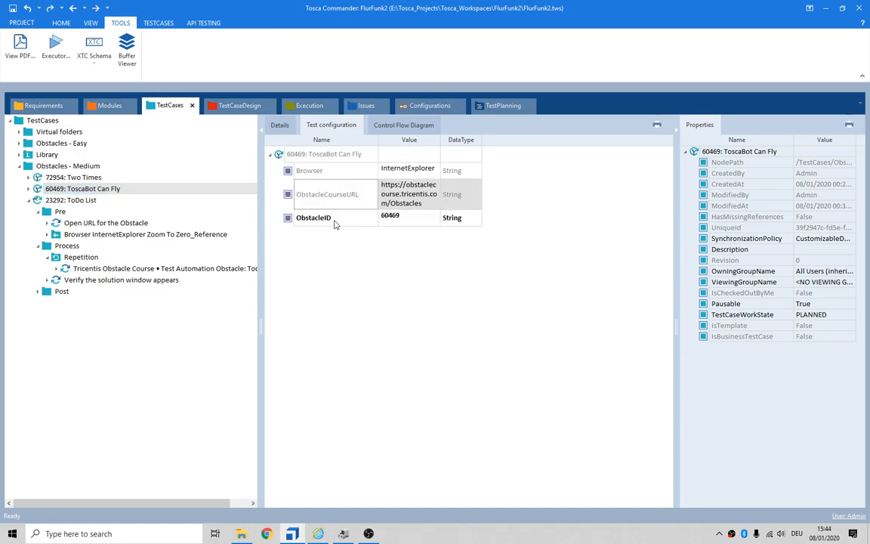
click(317, 222)
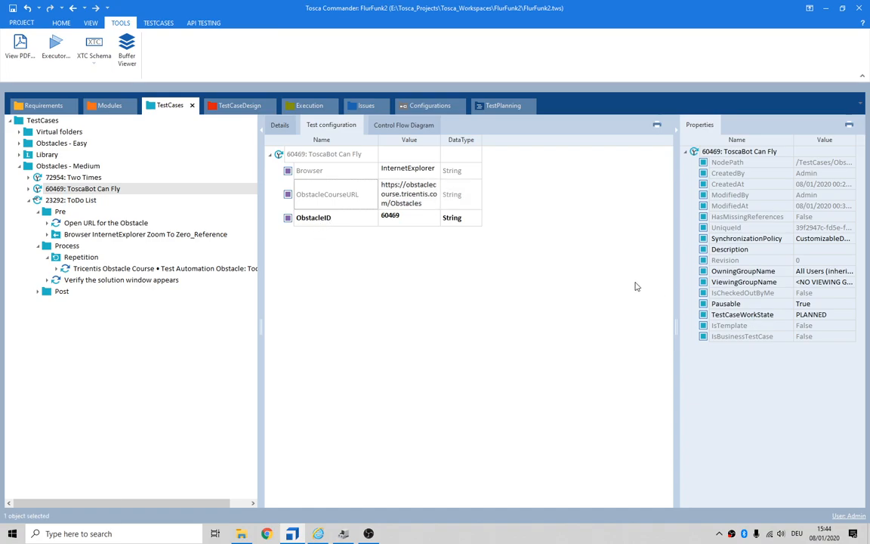
Reset the ObstacleID of 60469: ToscaBot Can Fly to its default value and set it back to 60469
click(404, 219)
drag(408, 218, 354, 205)
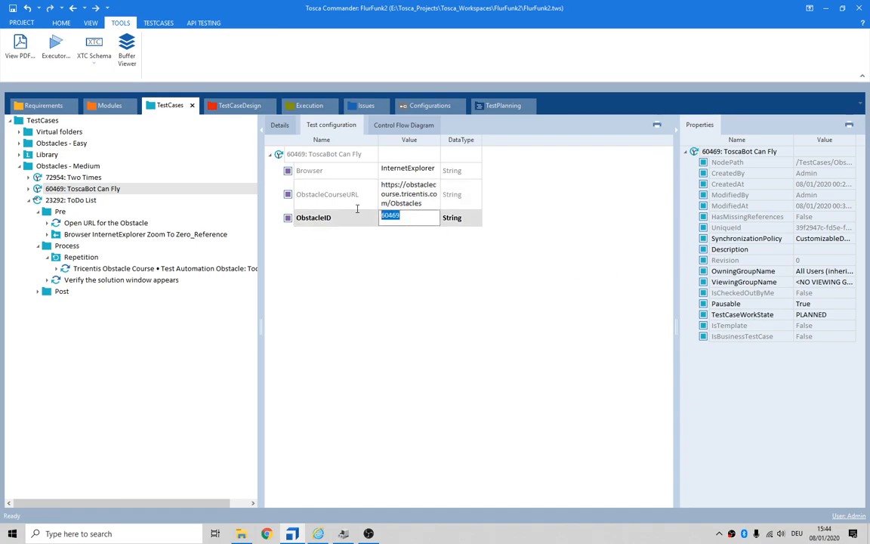
right_click(337, 226)
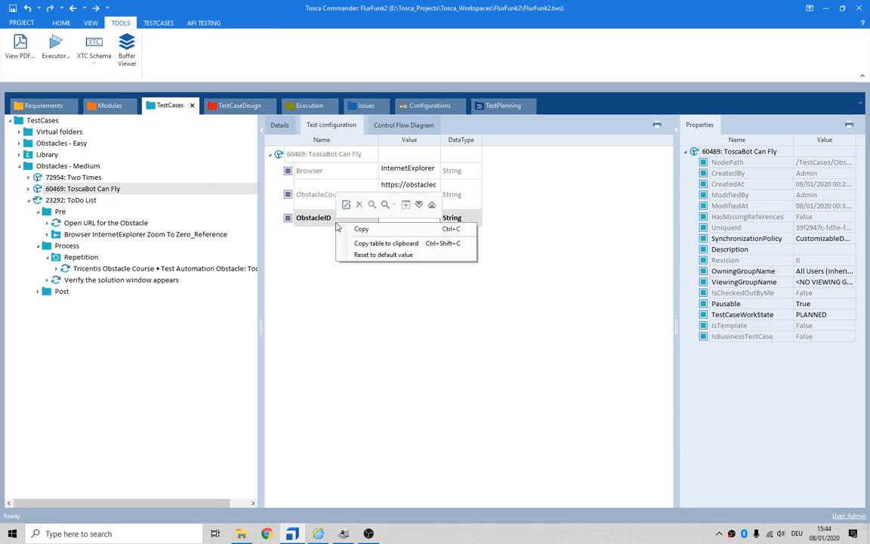
click(383, 255)
key(ctrl+v)
click(398, 273)
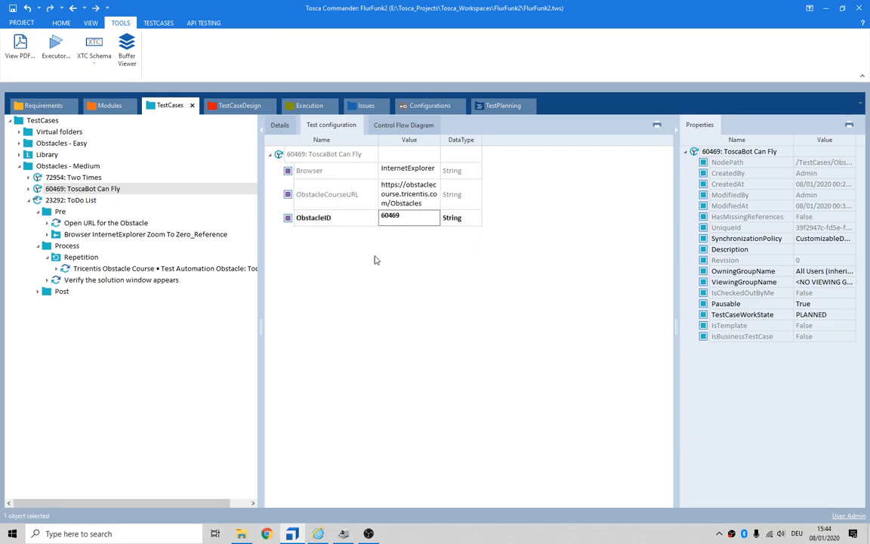
Try to set the ObstacleID of 23292: ToDo List to 23292, copied from the obstacle page's address in Internet Explorer
click(76, 200)
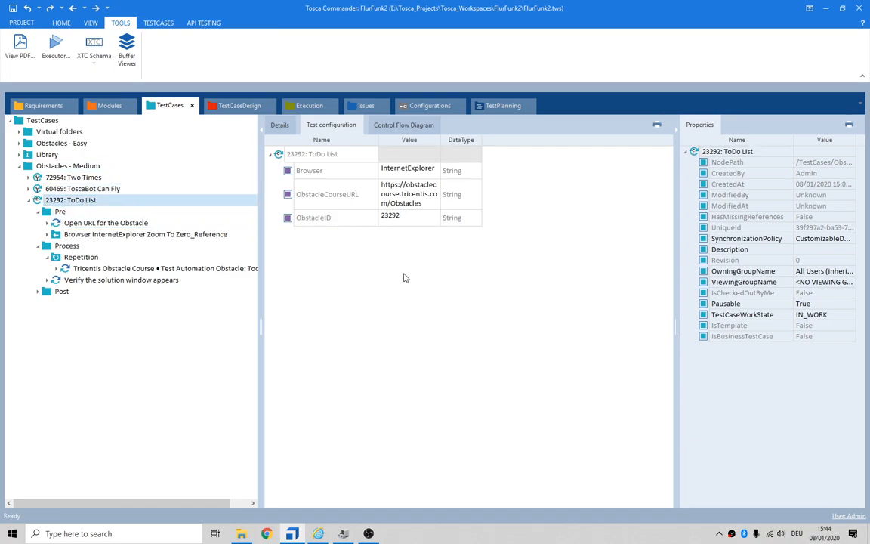
key(alt+Tab)
key(alt+Tab)
key(alt+Tab)
click(191, 20)
double_click(185, 21)
key(alt+Tab)
double_click(396, 217)
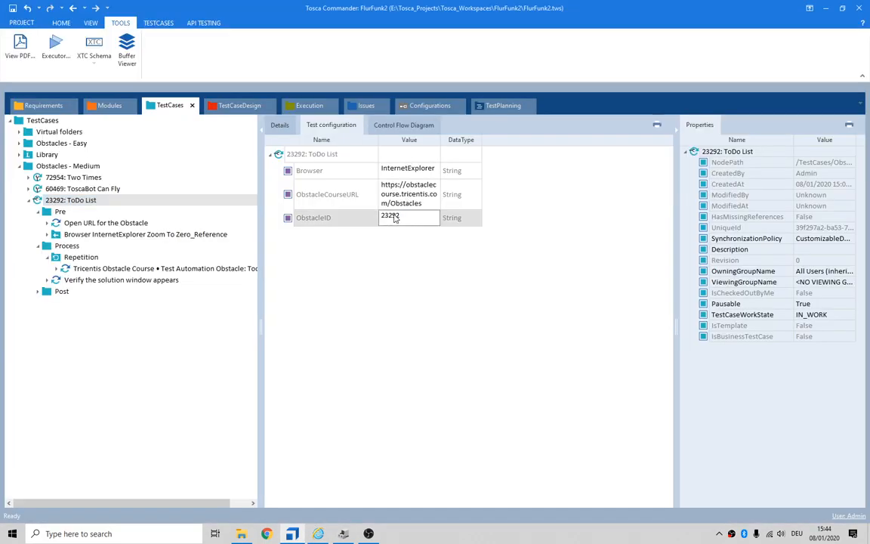
click(393, 291)
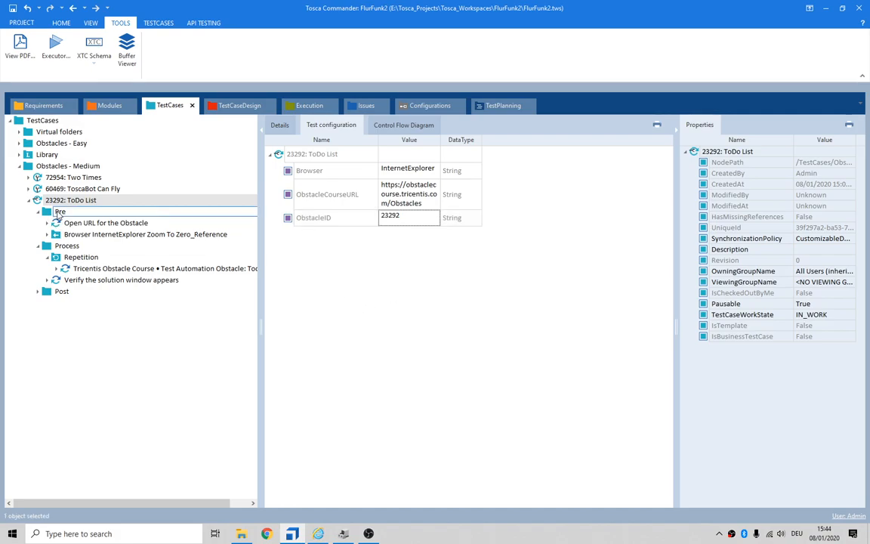
Check the test configuration of the three medium test cases and of the Obstacles - Medium folder
click(89, 178)
click(89, 188)
click(89, 200)
click(84, 167)
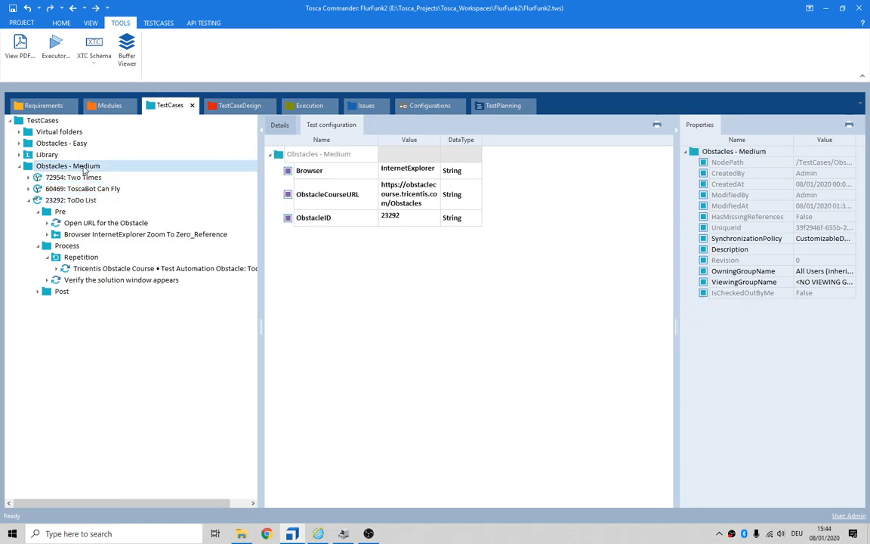
Set the ObstacleID of the Obstacles - Medium folder to nnnnn and check the parameter in 72954: Two Times and 60469: ToscaBot Can Fly
click(390, 216)
double_click(392, 216)
text(nnnnn)
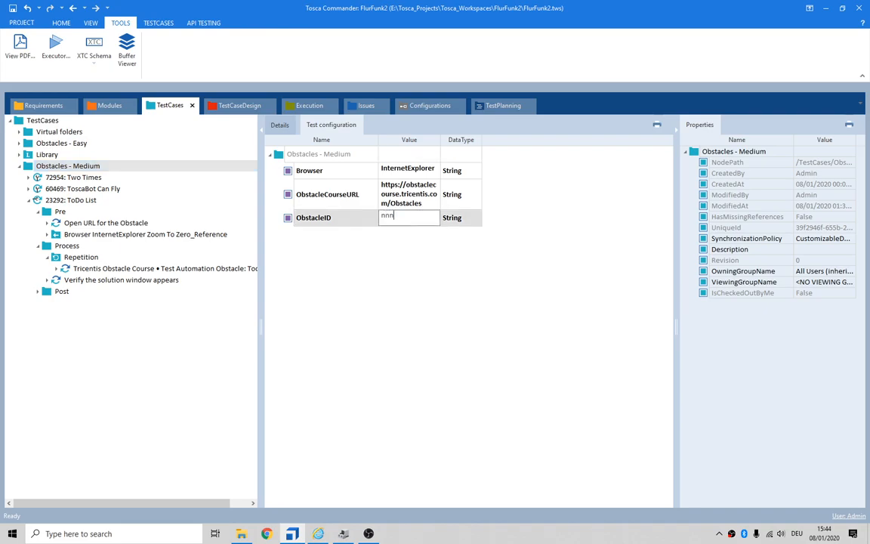
click(94, 178)
click(96, 189)
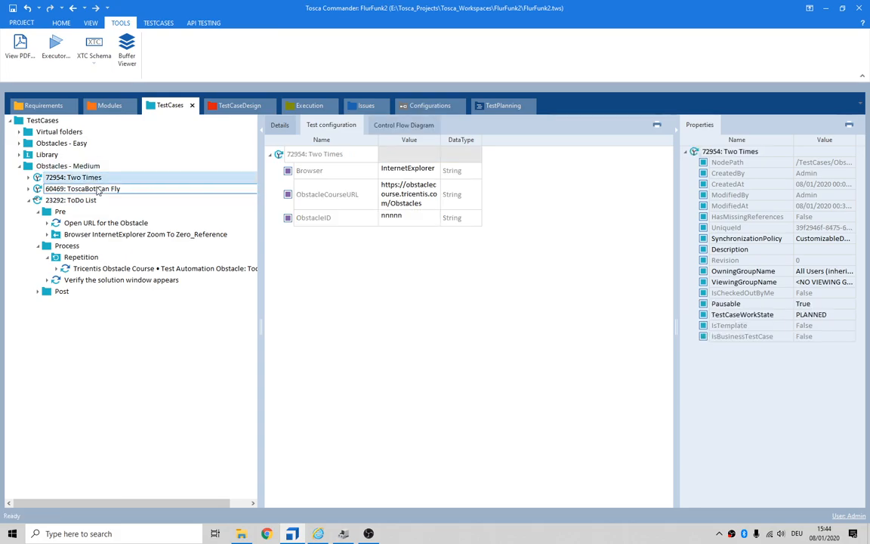
Set the ObstacleID test configuration parameter of the 23292: ToDo List test case to 23292
click(93, 200)
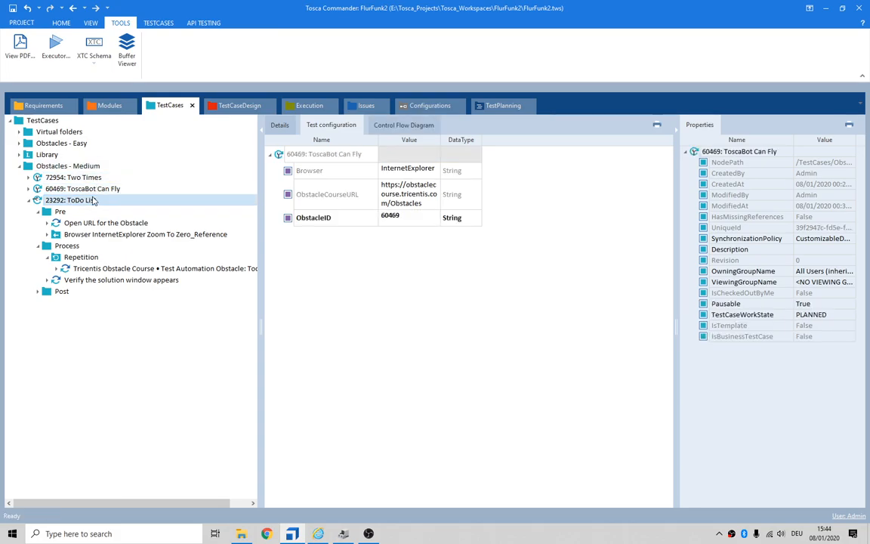
click(392, 217)
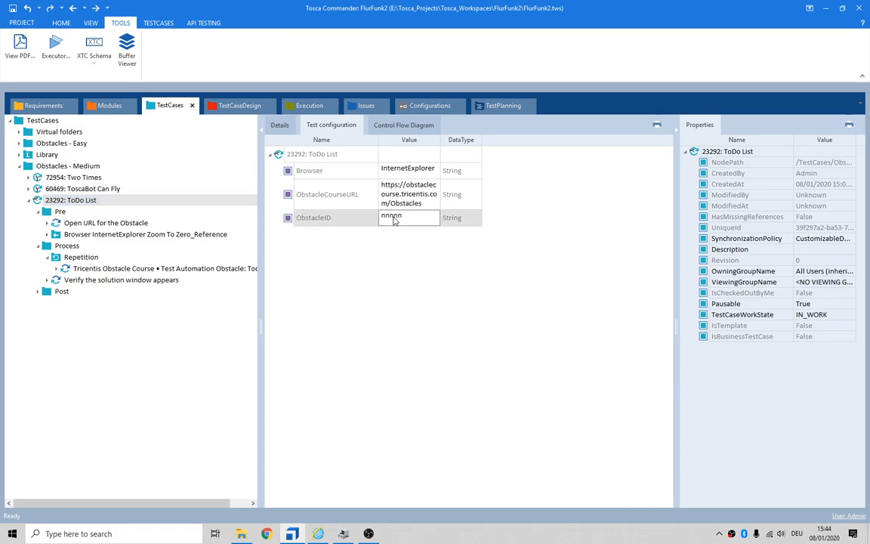
text(23292)
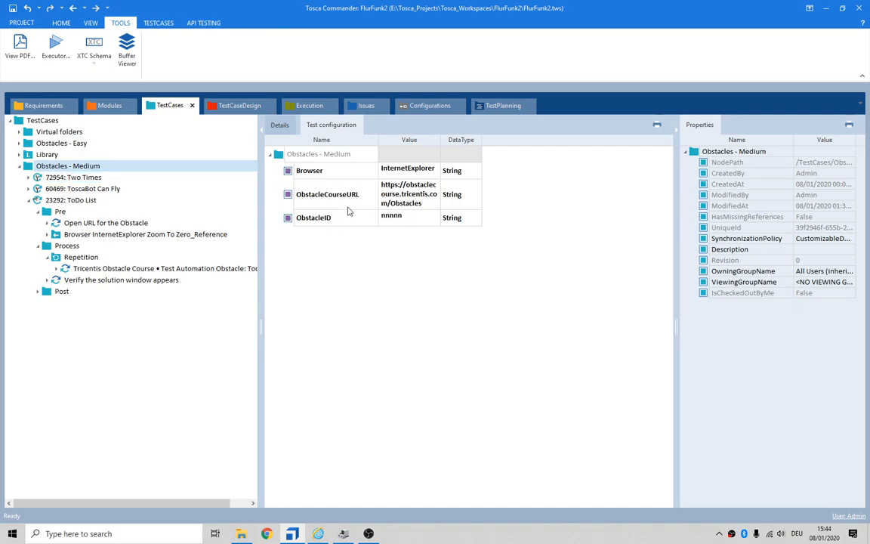
Set the ObstacleID of 72954: Two Times to 72954 and check the test configuration of 60469: ToscaBot Can Fly
click(106, 177)
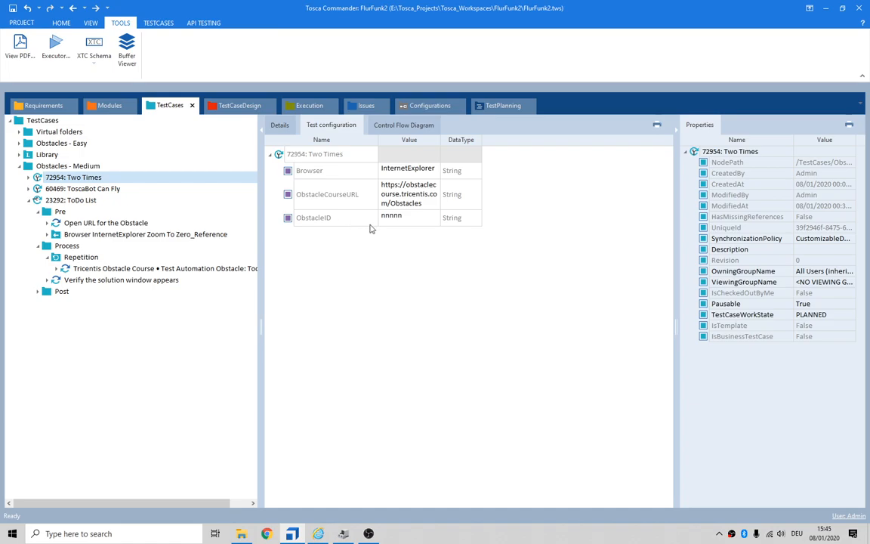
click(393, 217)
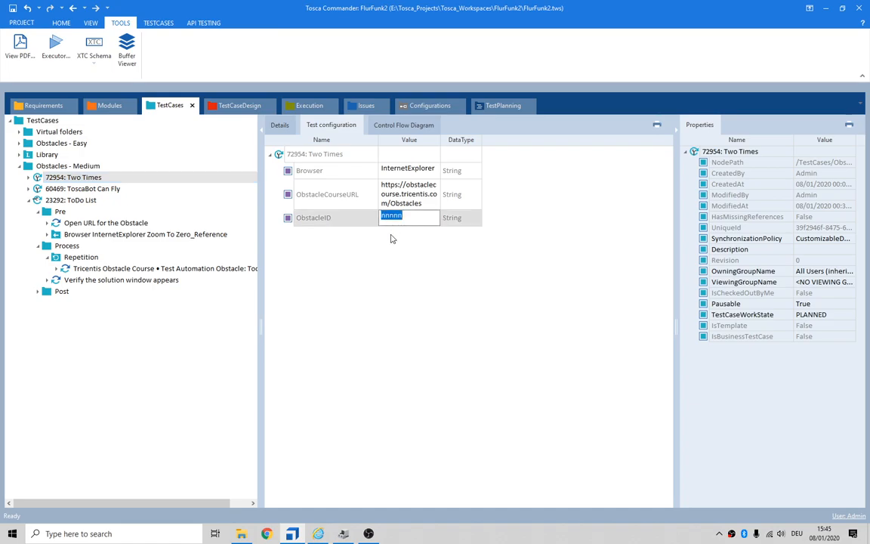
text(72954)
key(Return)
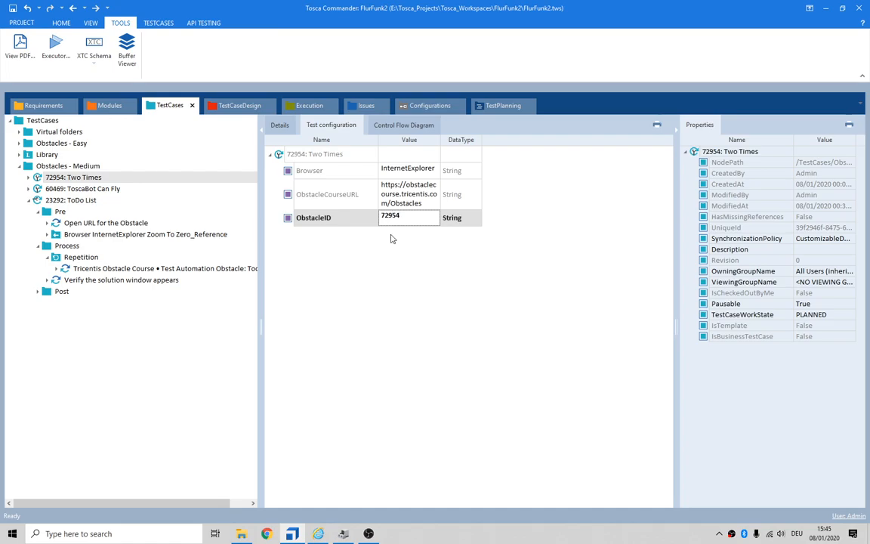
click(112, 190)
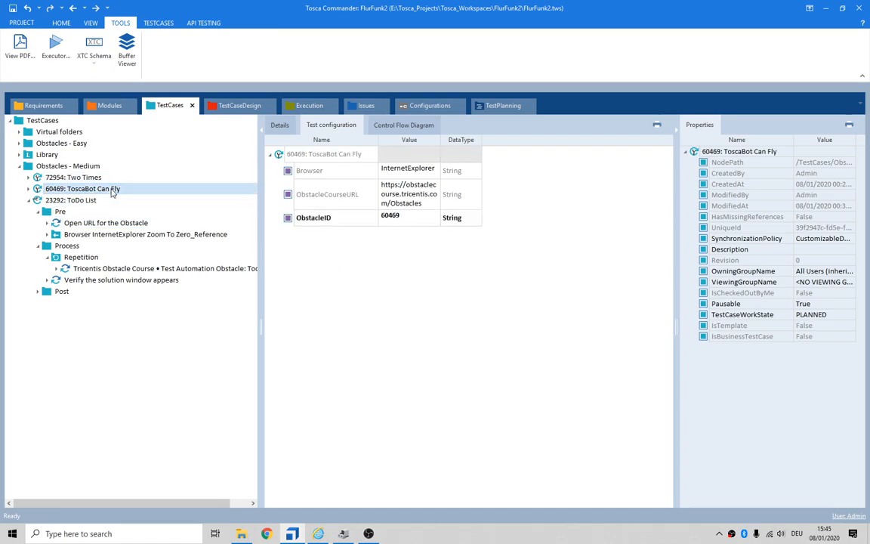
Review the test steps of 23292: ToDo List, collapsing Pre and expanding the step that verifies the solution window
click(72, 200)
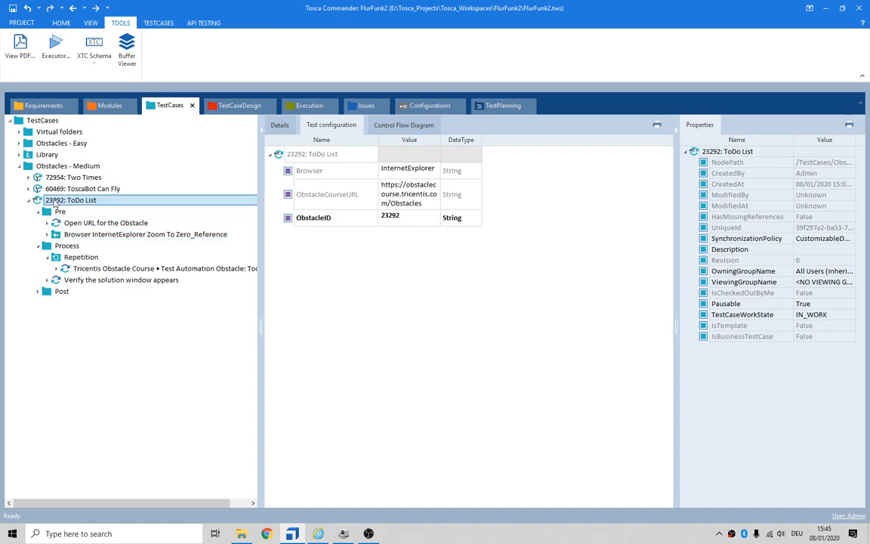
click(278, 125)
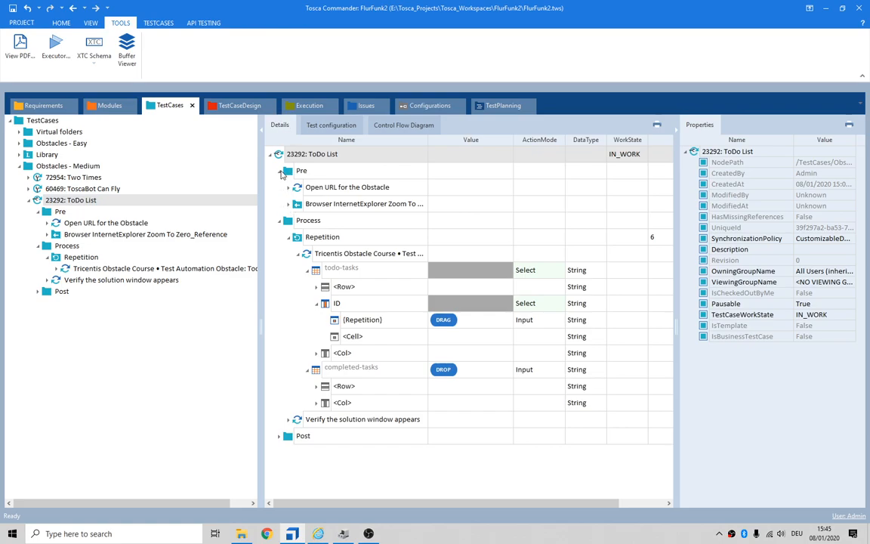
click(280, 171)
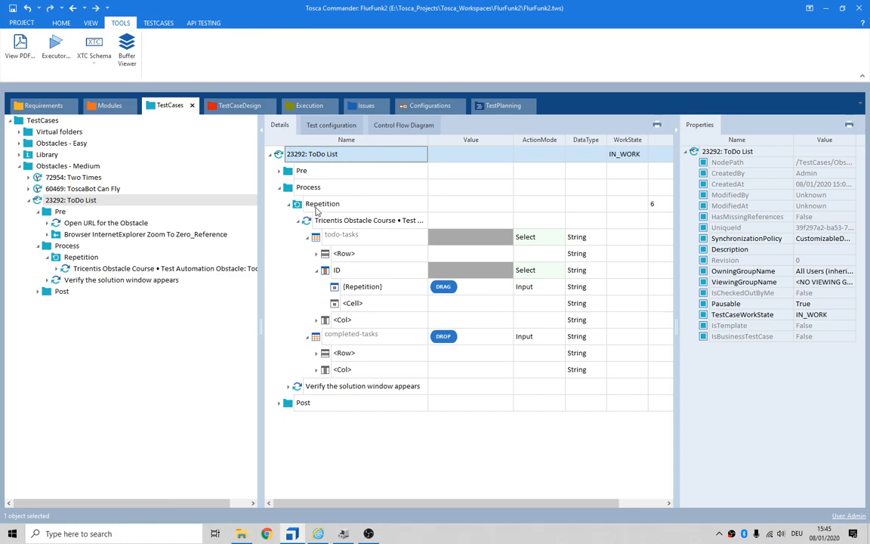
click(288, 386)
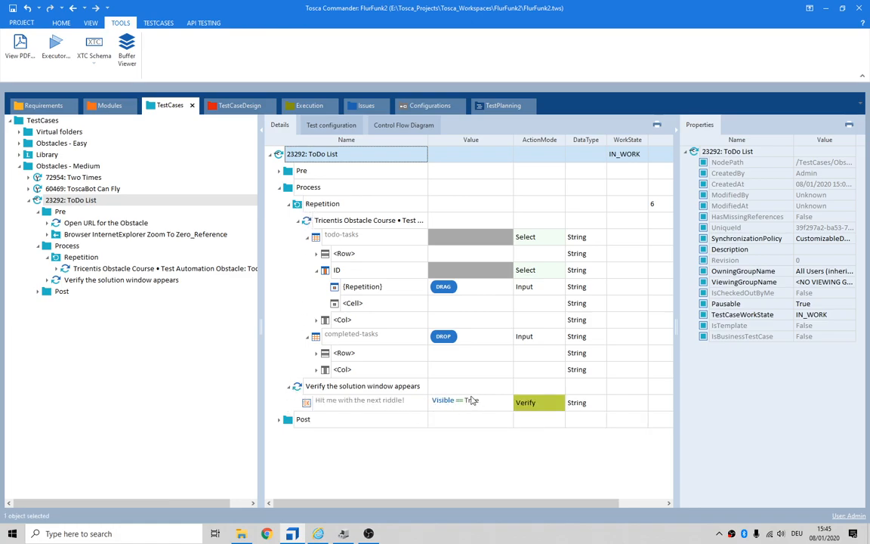
Expand the Post folder of 23292: ToDo List and run it in the ScratchBook to close the open browser
click(280, 419)
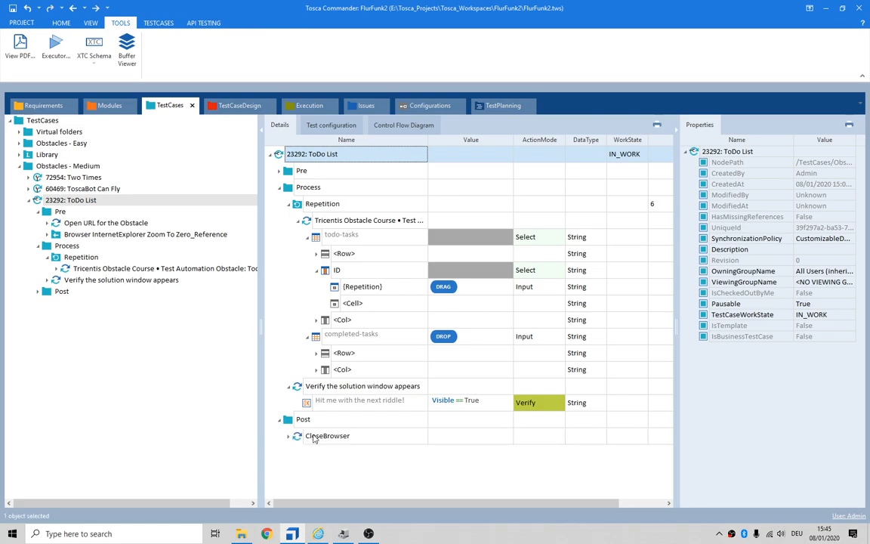
right_click(303, 420)
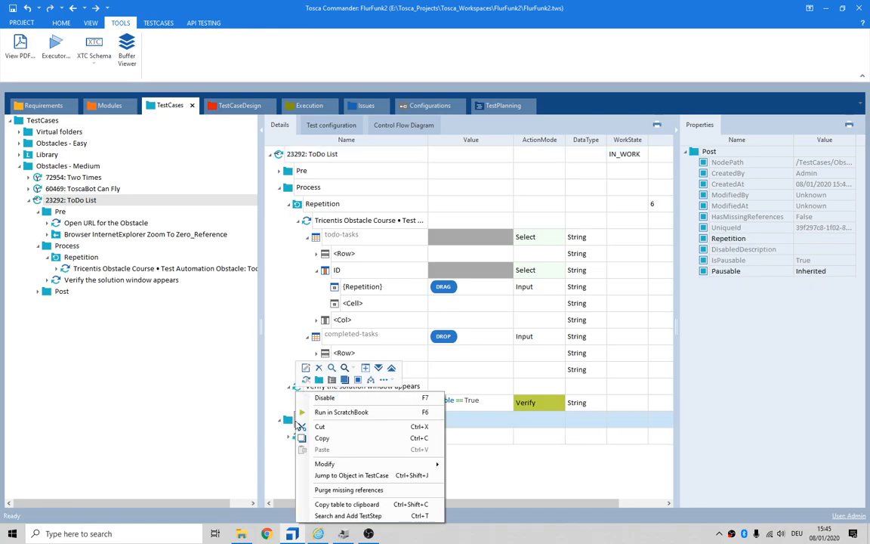
click(333, 417)
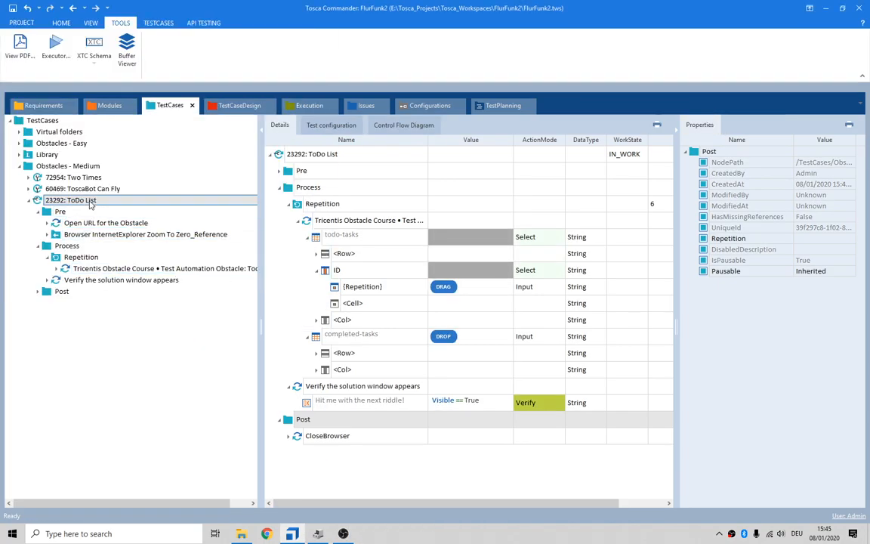
Run the whole 23292: ToDo List test case in the ScratchBook and close the ScratchBook once the run ends
right_click(87, 200)
click(129, 276)
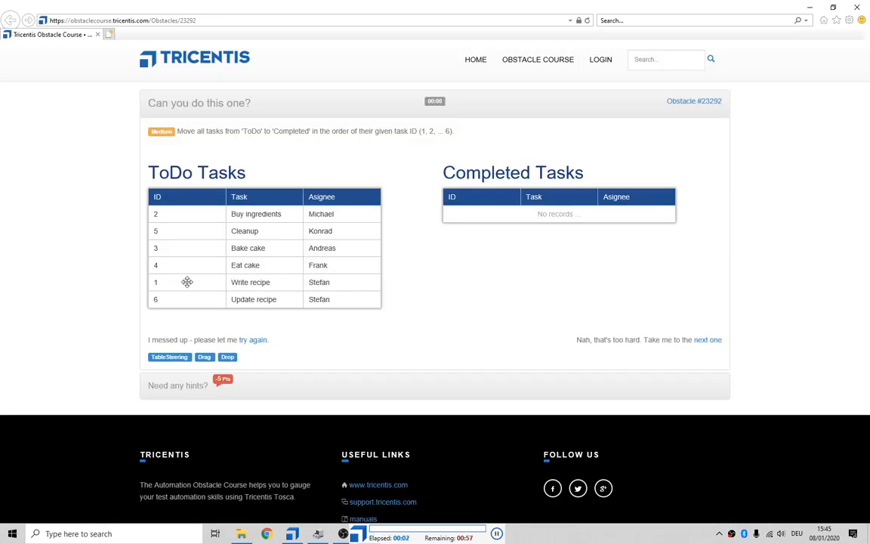
drag(187, 282, 559, 283)
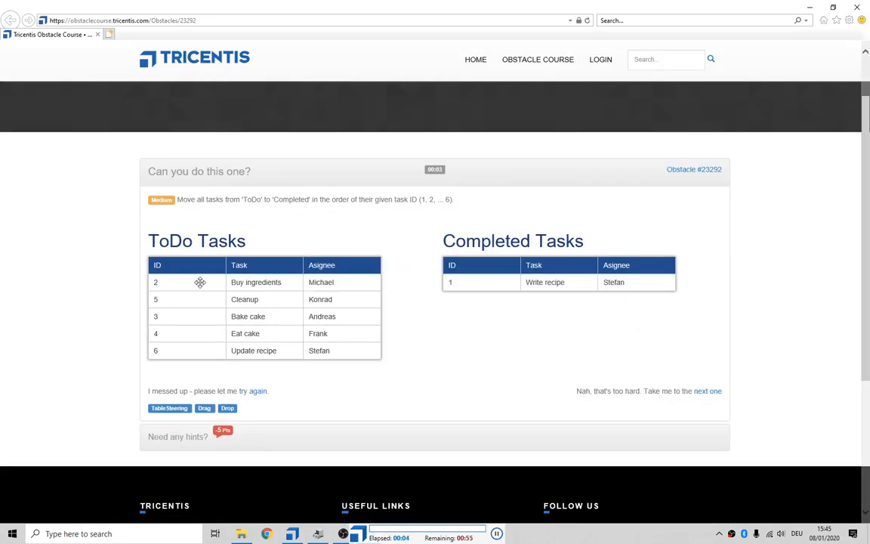
drag(187, 282, 558, 289)
drag(188, 280, 557, 296)
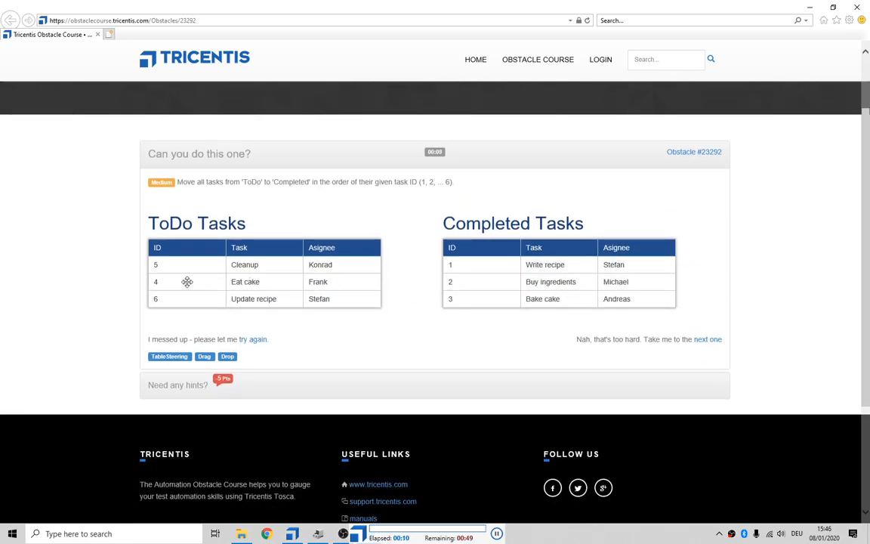
drag(186, 282, 555, 291)
drag(186, 282, 483, 289)
drag(188, 282, 560, 295)
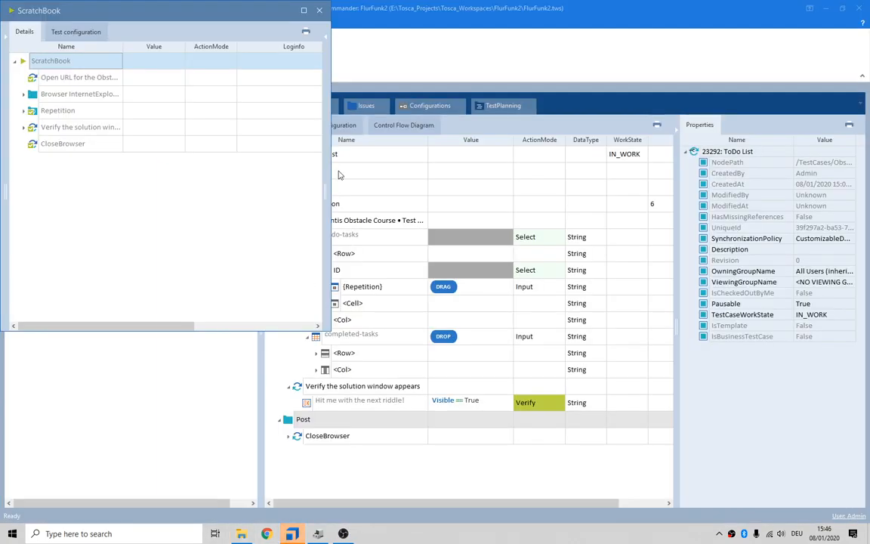
click(319, 10)
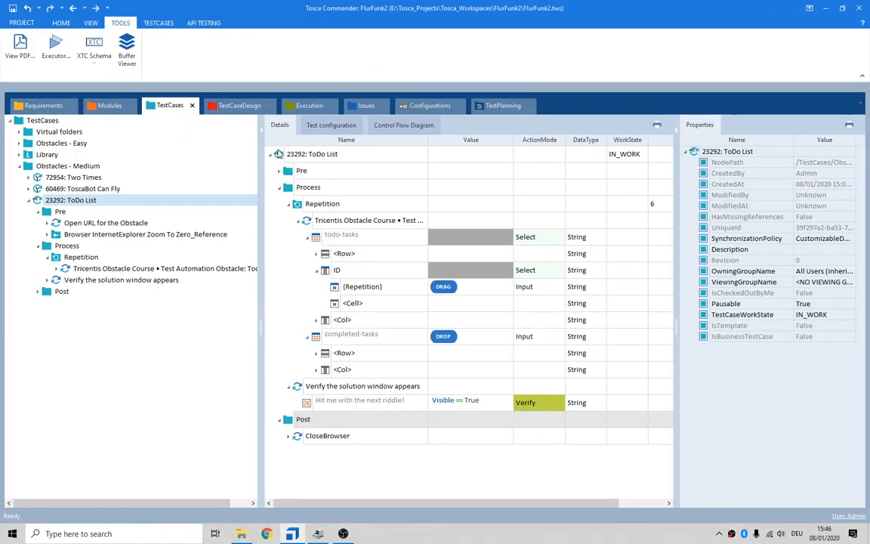
Set the work state of 23292: ToDo List to COMPLETED and collapse the test case in the tree
click(627, 154)
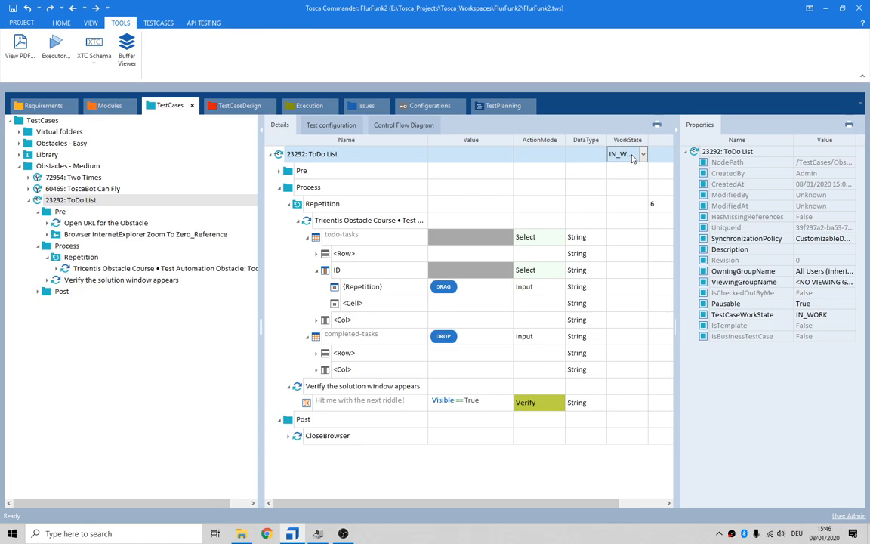
click(643, 155)
click(638, 186)
click(89, 215)
click(28, 200)
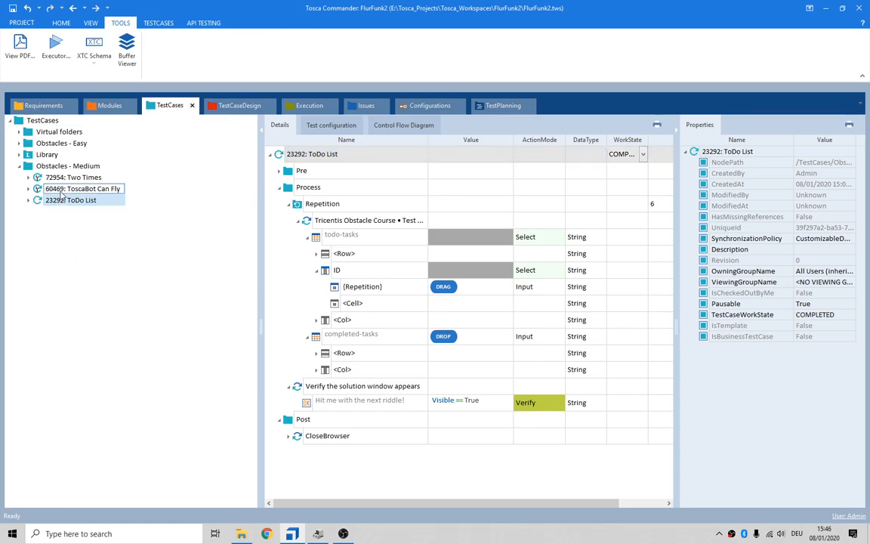
Set the work state of the 60469: ToscaBot Can Fly test case to COMPLETED
click(59, 188)
click(625, 154)
click(643, 154)
click(634, 188)
Set the work state of the 72954: Two Times test case to COMPLETED
click(78, 178)
click(626, 154)
click(643, 154)
click(613, 187)
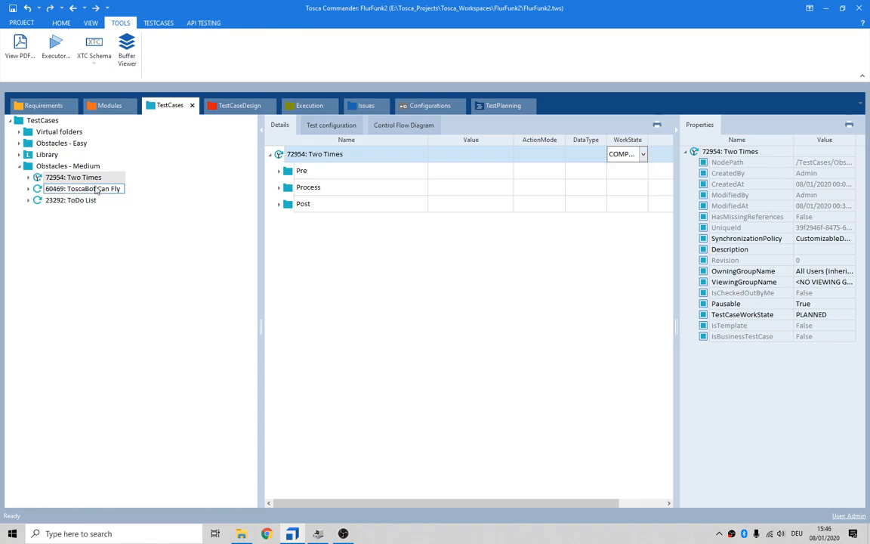
click(48, 220)
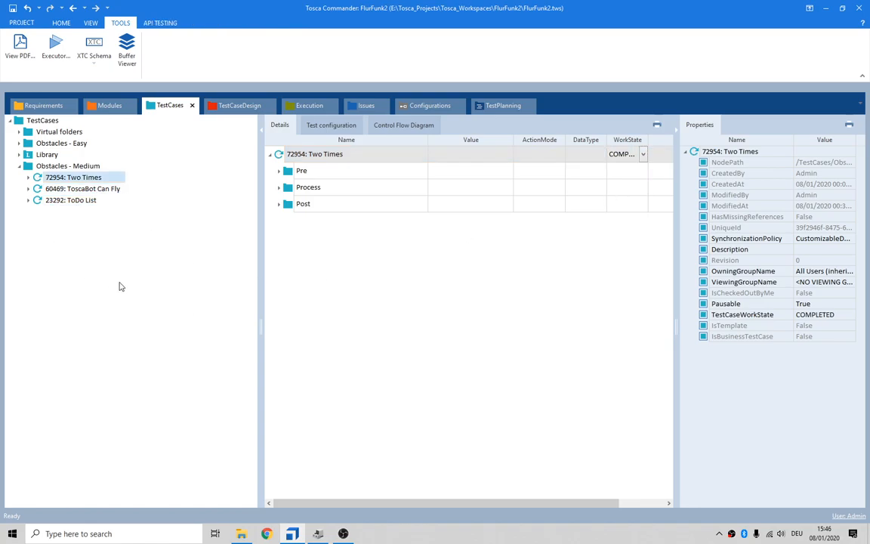
Show the project's modules and collapse the 23292: ToDo List module folder
click(110, 106)
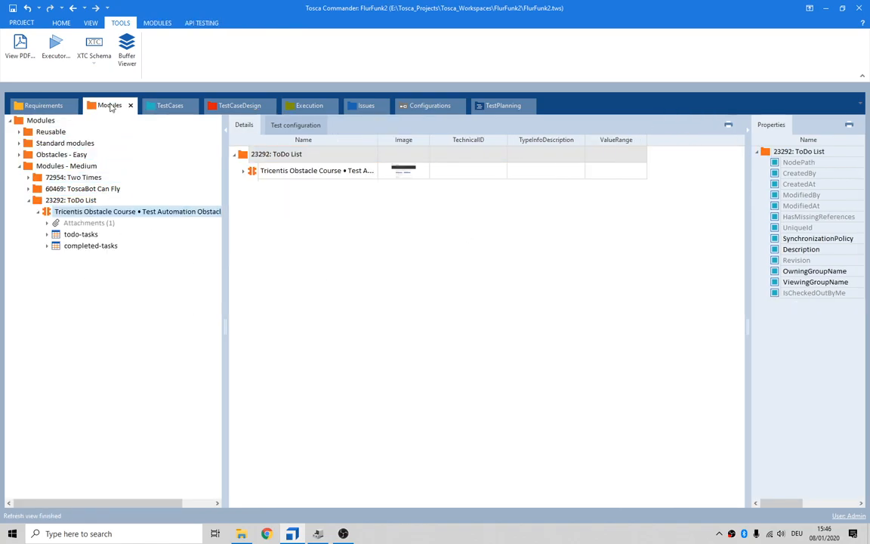
click(28, 201)
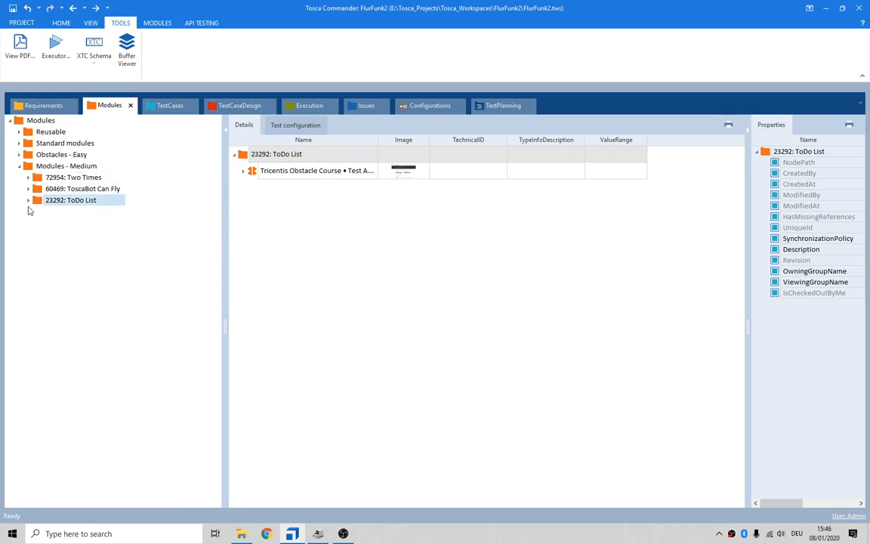
Close the Videos folder and Device Manager windows and return to Tosca Commander
key(alt+Tab)
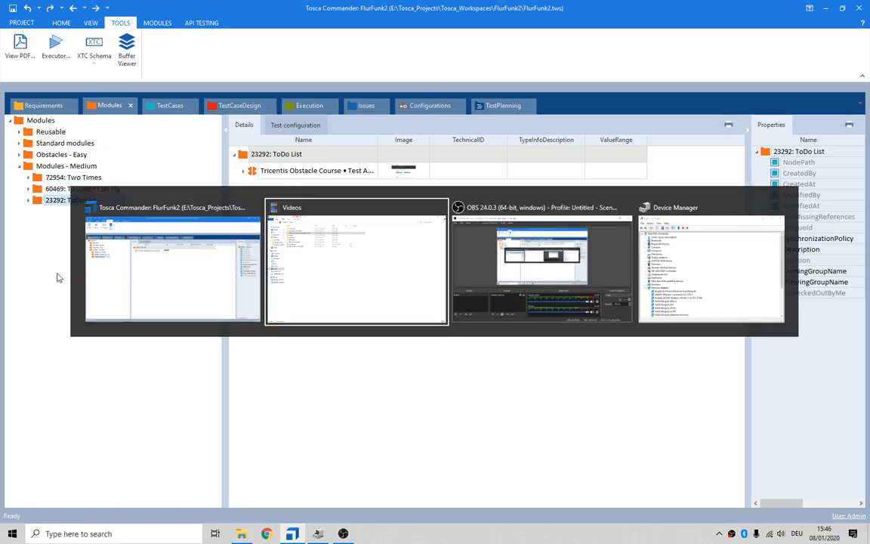
key(alt+Tab)
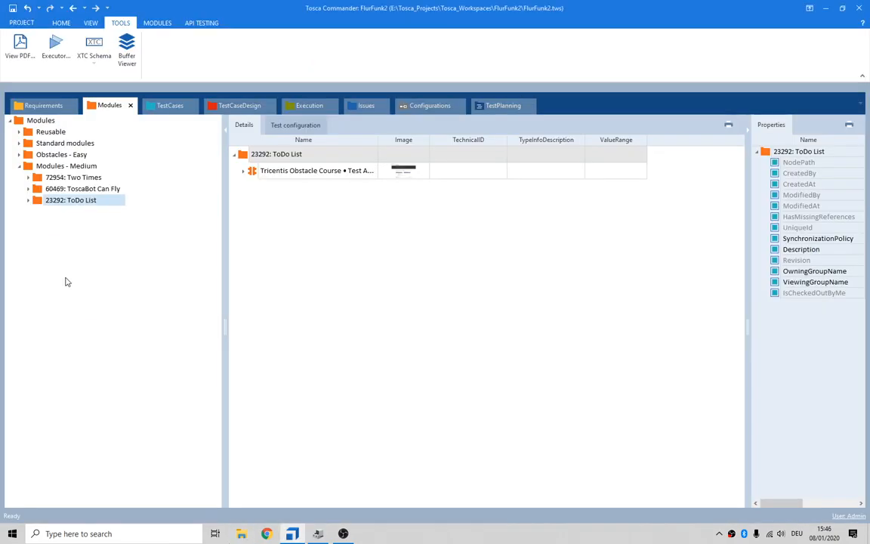
key(alt+Tab)
key(alt+Tab)
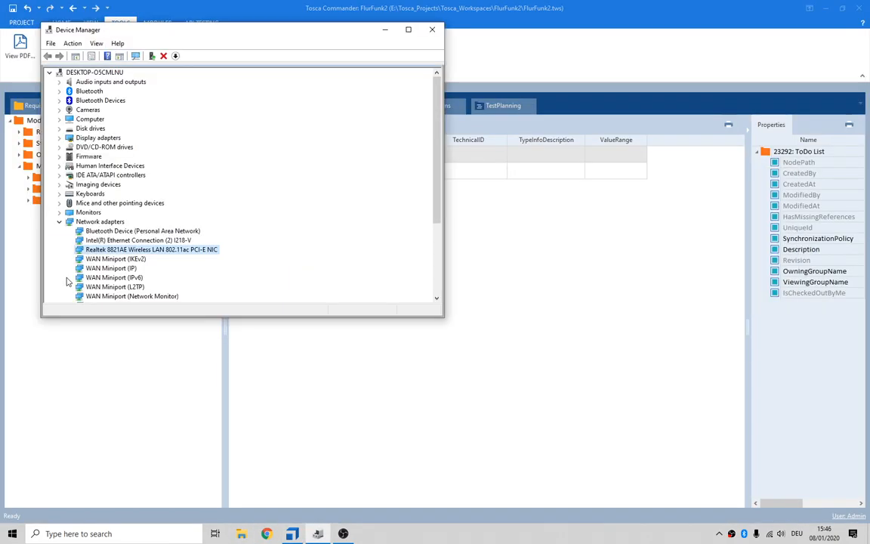
key(alt+Tab)
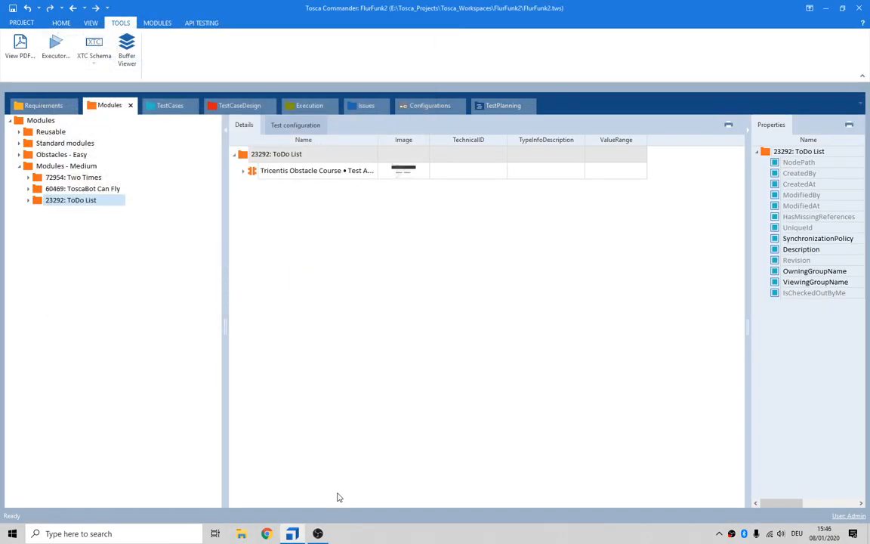